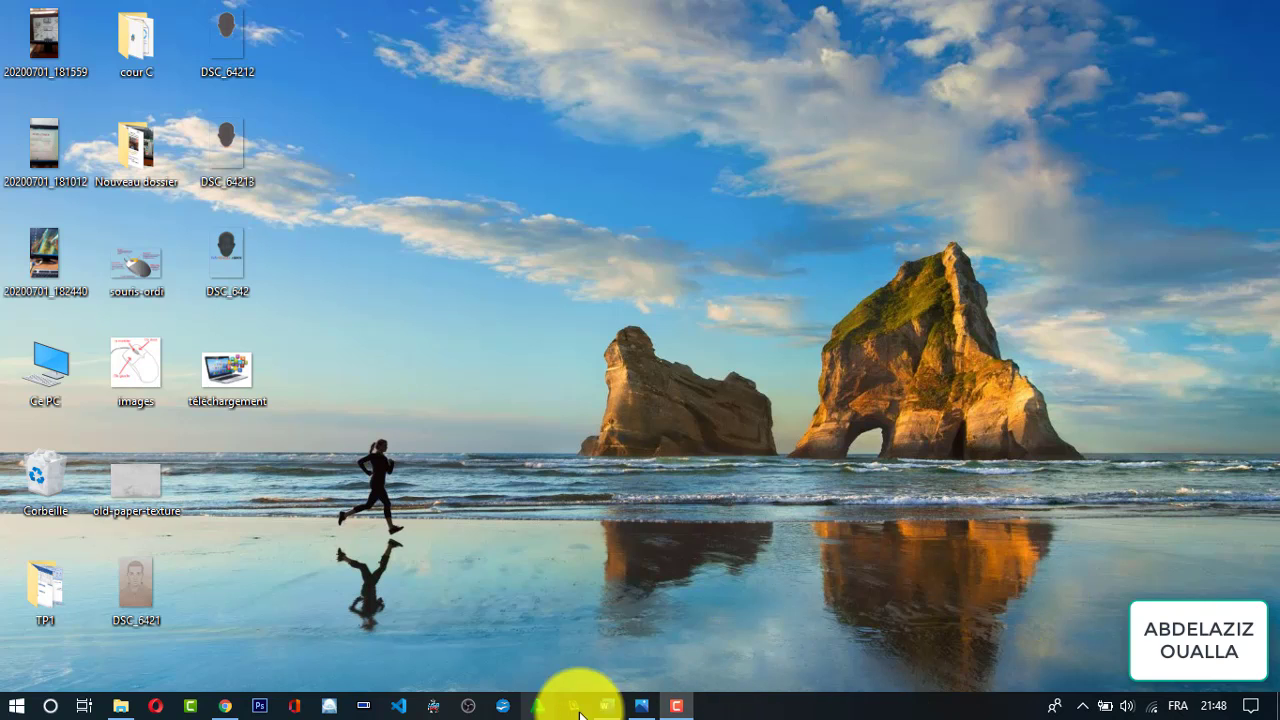
Step: Launch Word from the list of installed applications and close its start window
{"action": "left_click", "coordinate": [13, 710]}
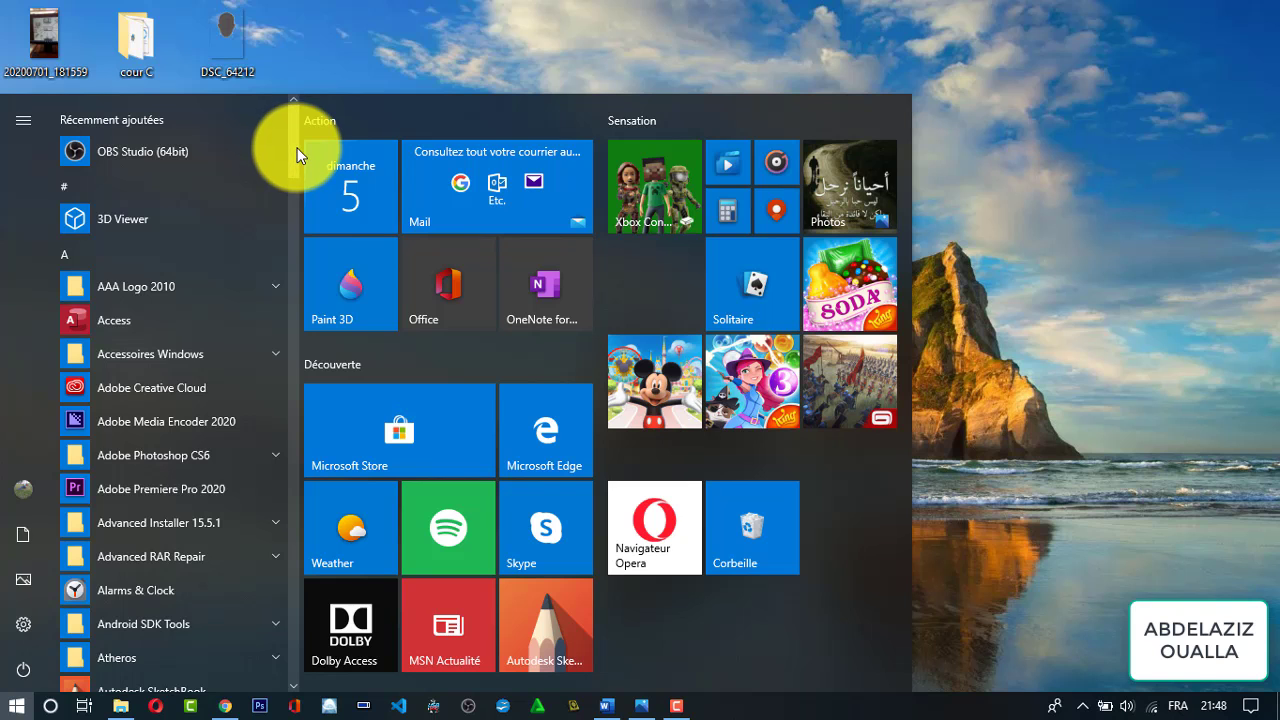
{"action": "scroll", "coordinate": [297, 159], "scroll_direction": "down", "scroll_amount": 1}
{"action": "left_click_drag", "start_coordinate": [297, 159], "coordinate": [295, 642]}
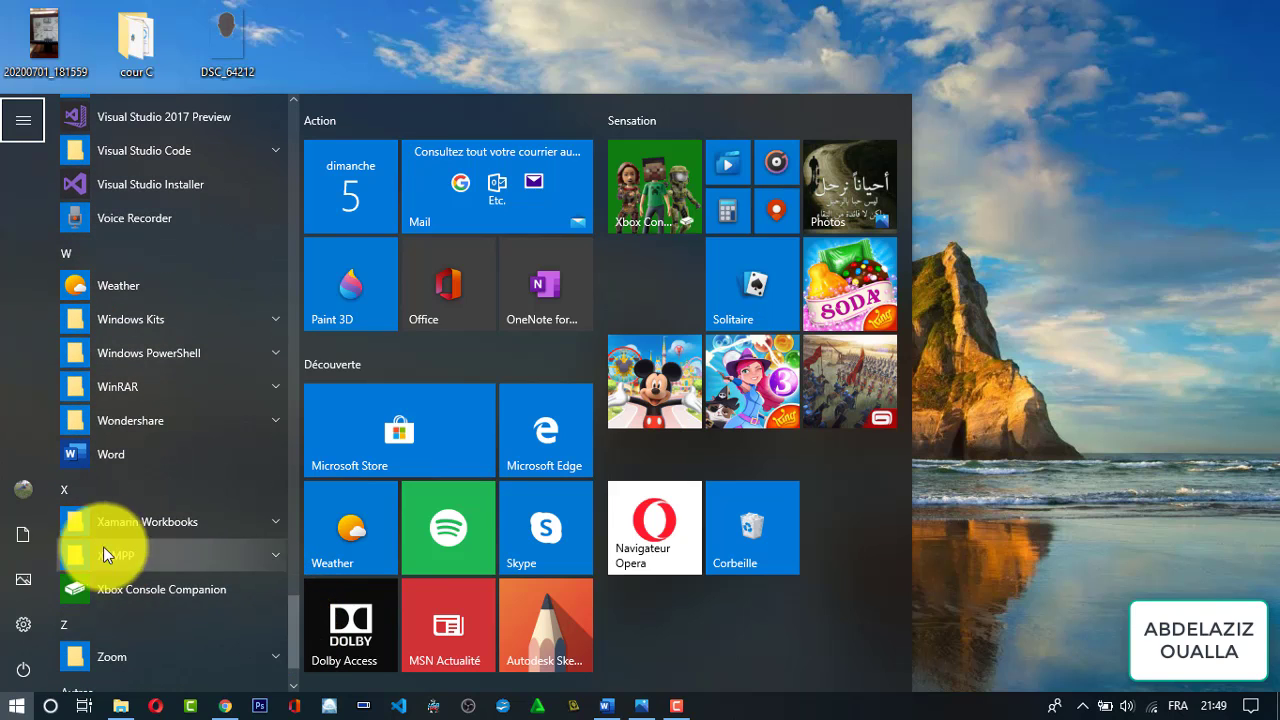
{"action": "left_click", "coordinate": [173, 459]}
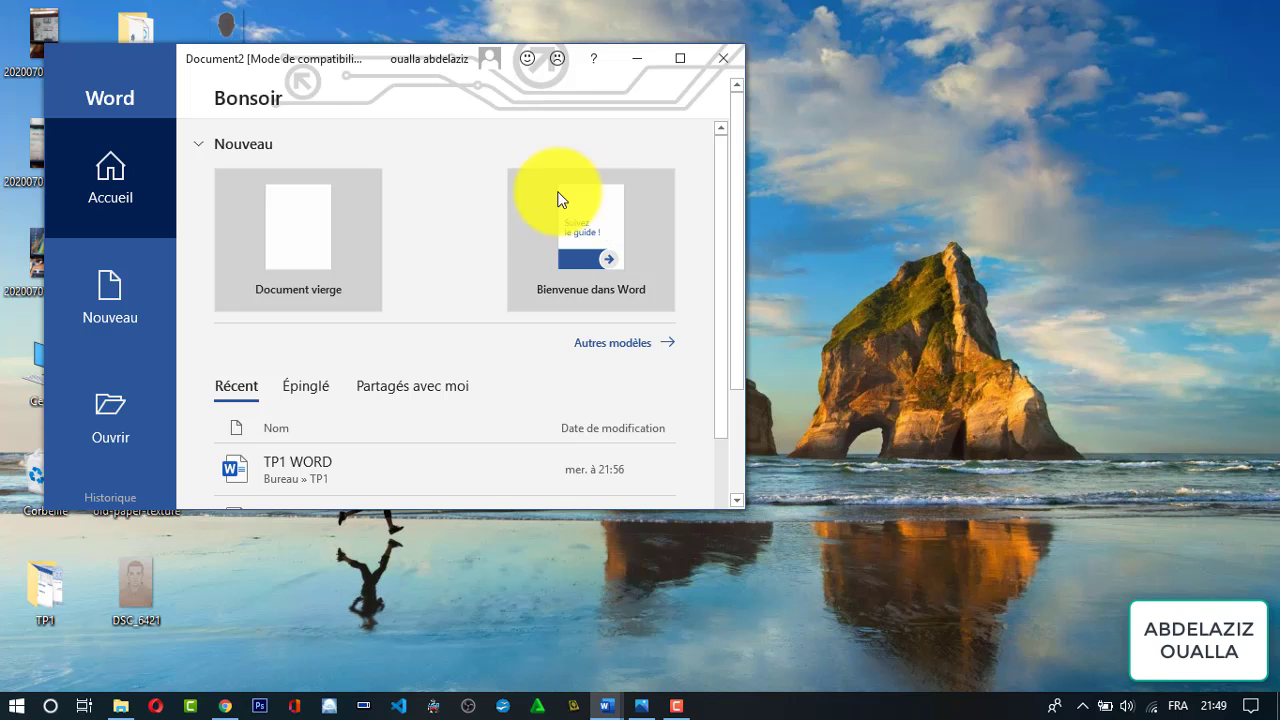
{"action": "left_click", "coordinate": [727, 60]}
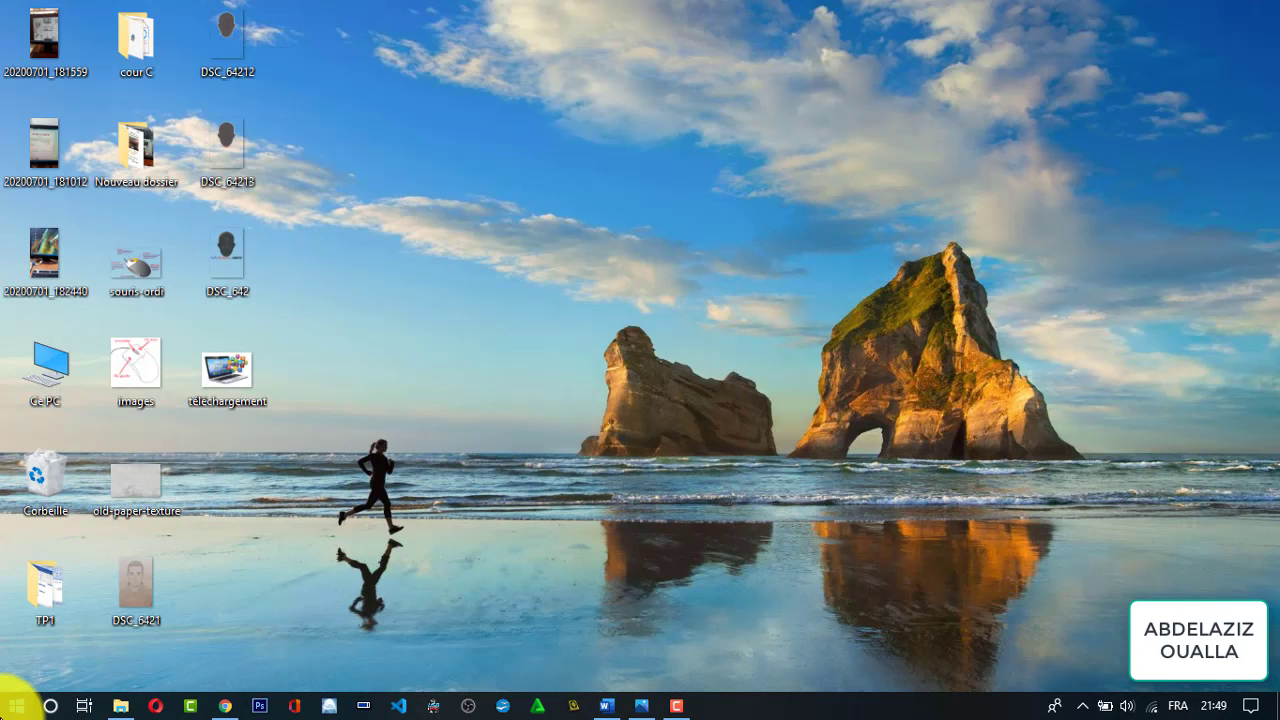
Step: Search the computer for "wor" and launch Word from the results
{"action": "left_click", "coordinate": [10, 708]}
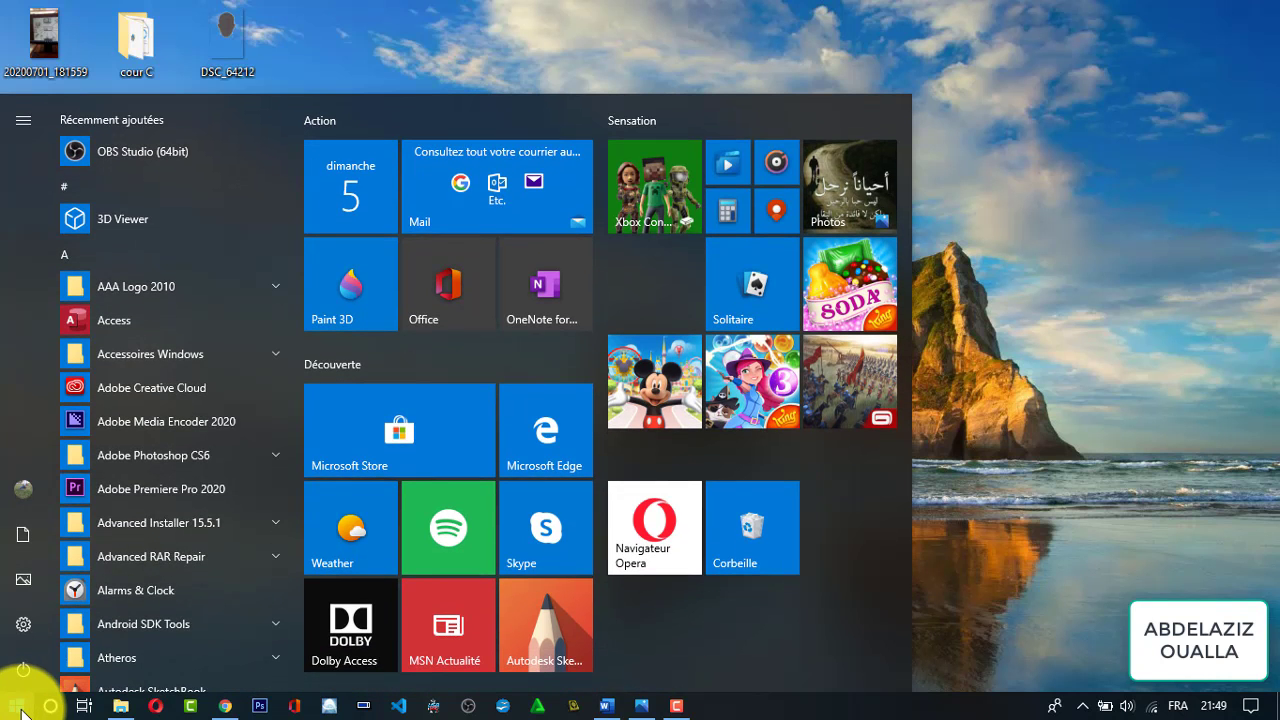
{"action": "left_click", "coordinate": [24, 708]}
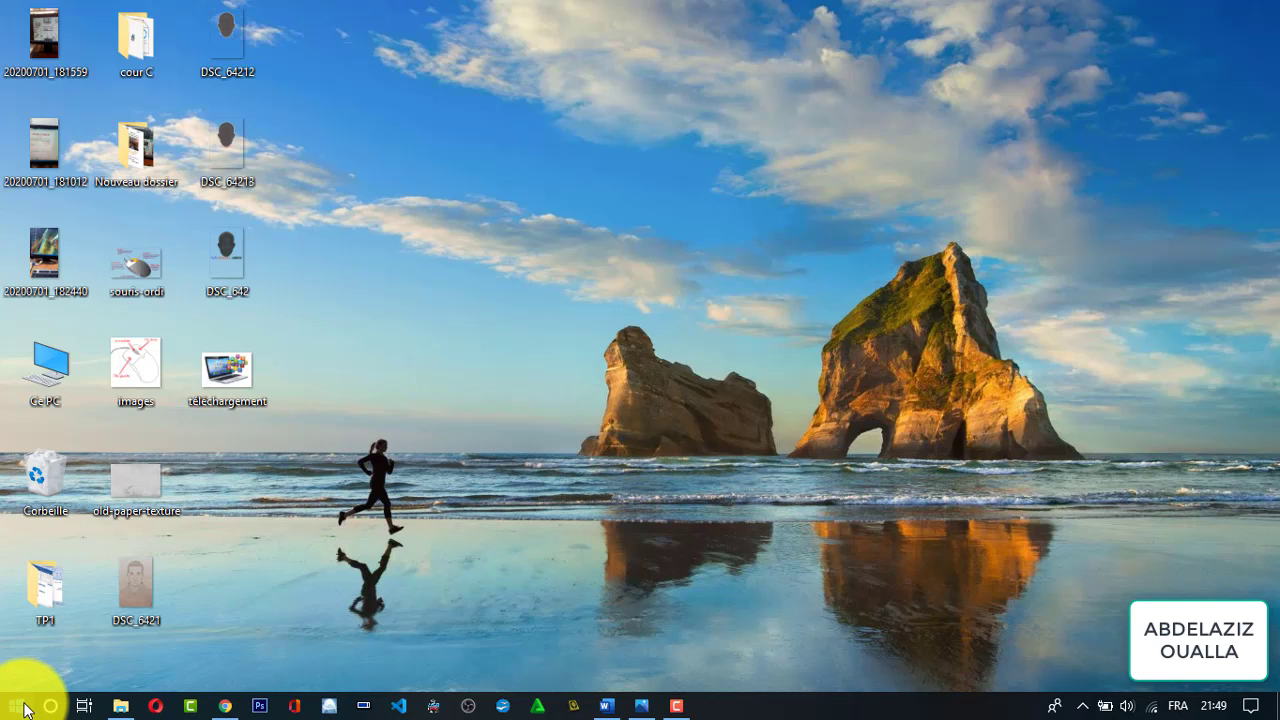
{"action": "left_click", "coordinate": [22, 712]}
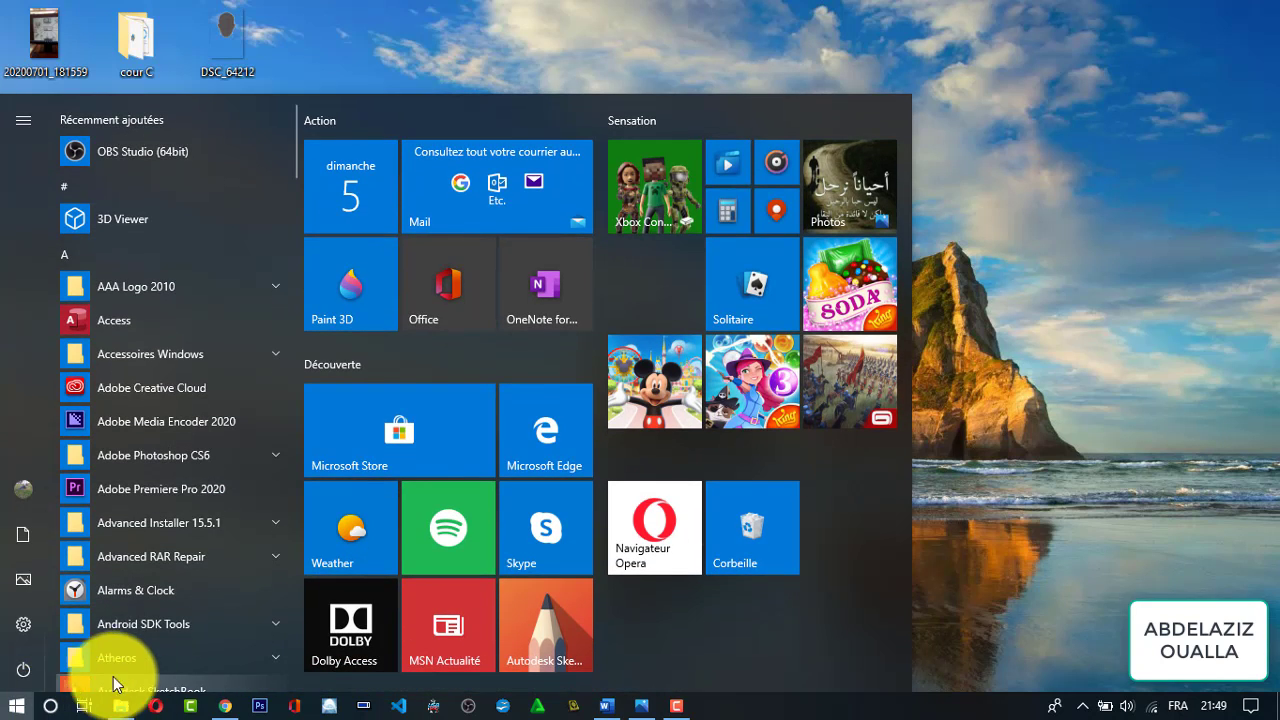
{"action": "left_click", "coordinate": [52, 706]}
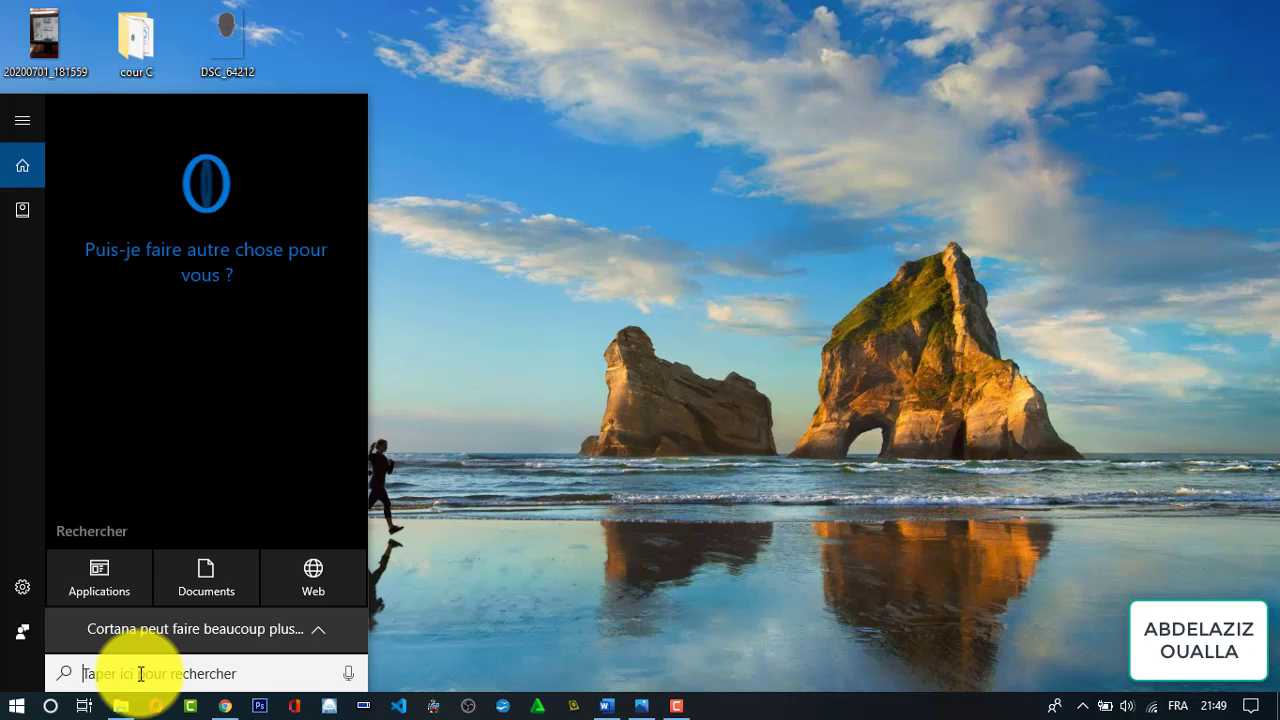
{"action": "type", "text": "wor"}
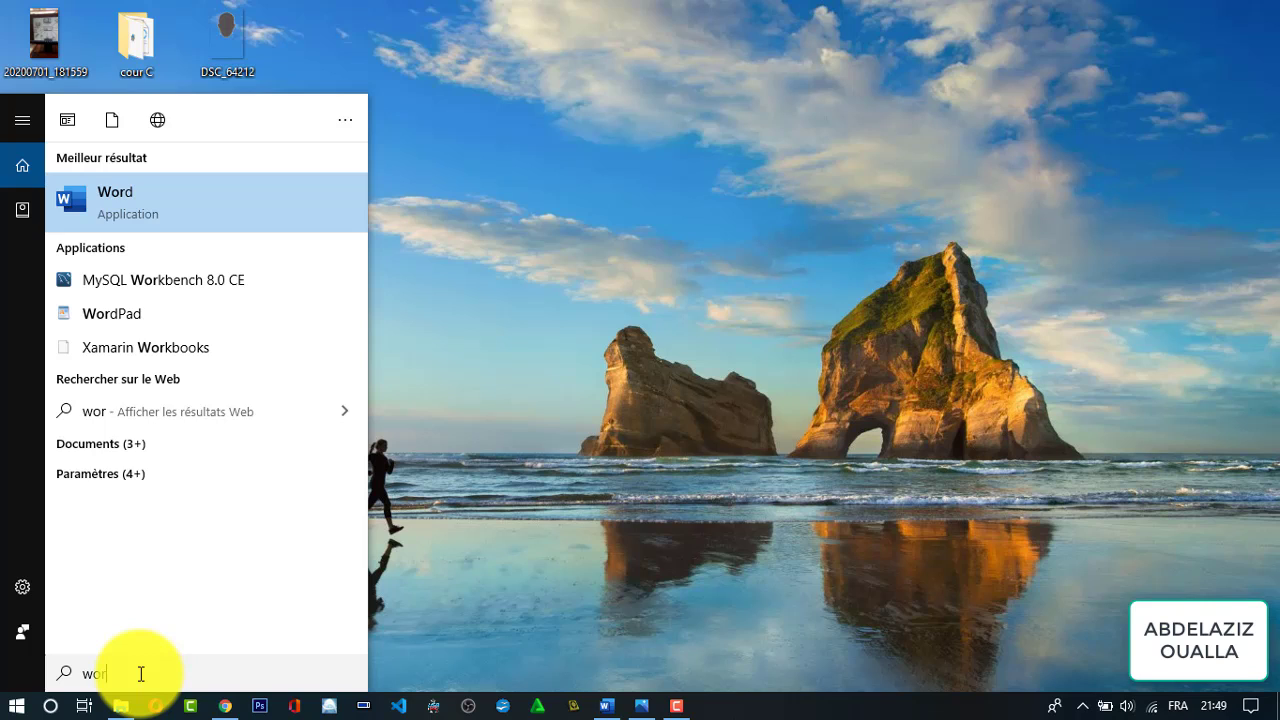
{"action": "left_click", "coordinate": [218, 205]}
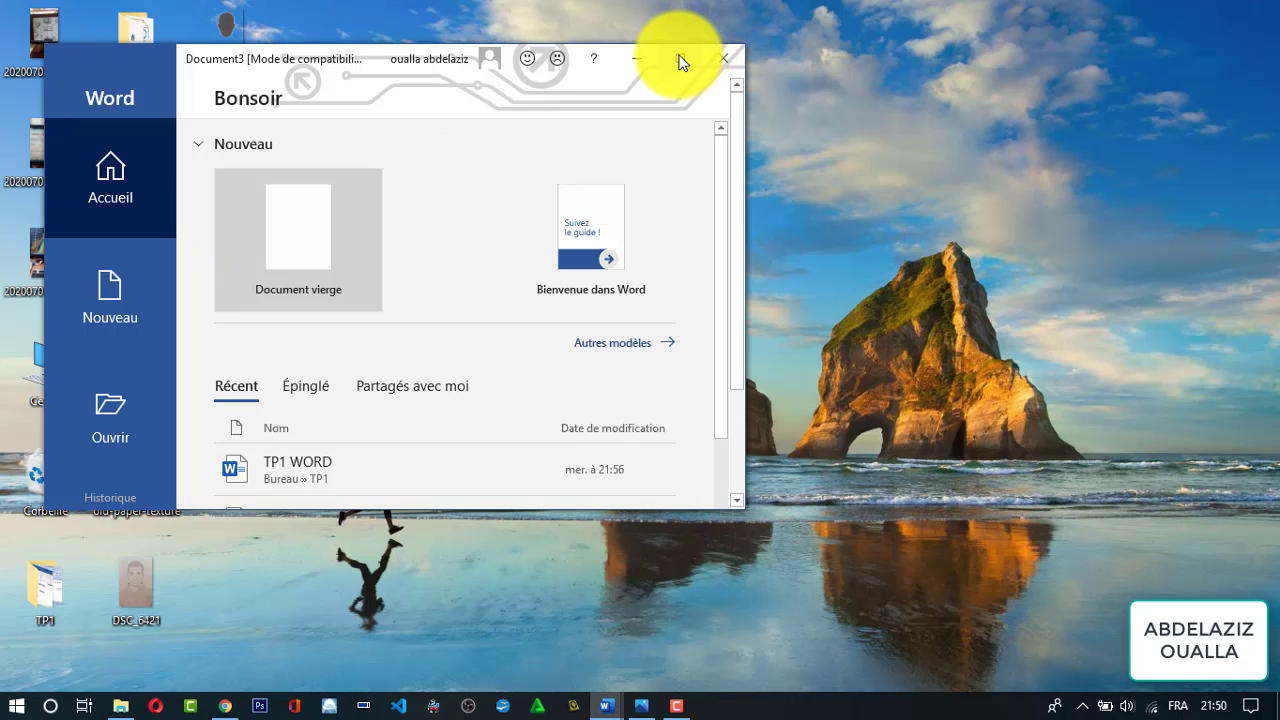
Step: Minimize Word and look at the desktop's options for creating a new Microsoft Word document, without creating one
{"action": "left_click", "coordinate": [640, 57]}
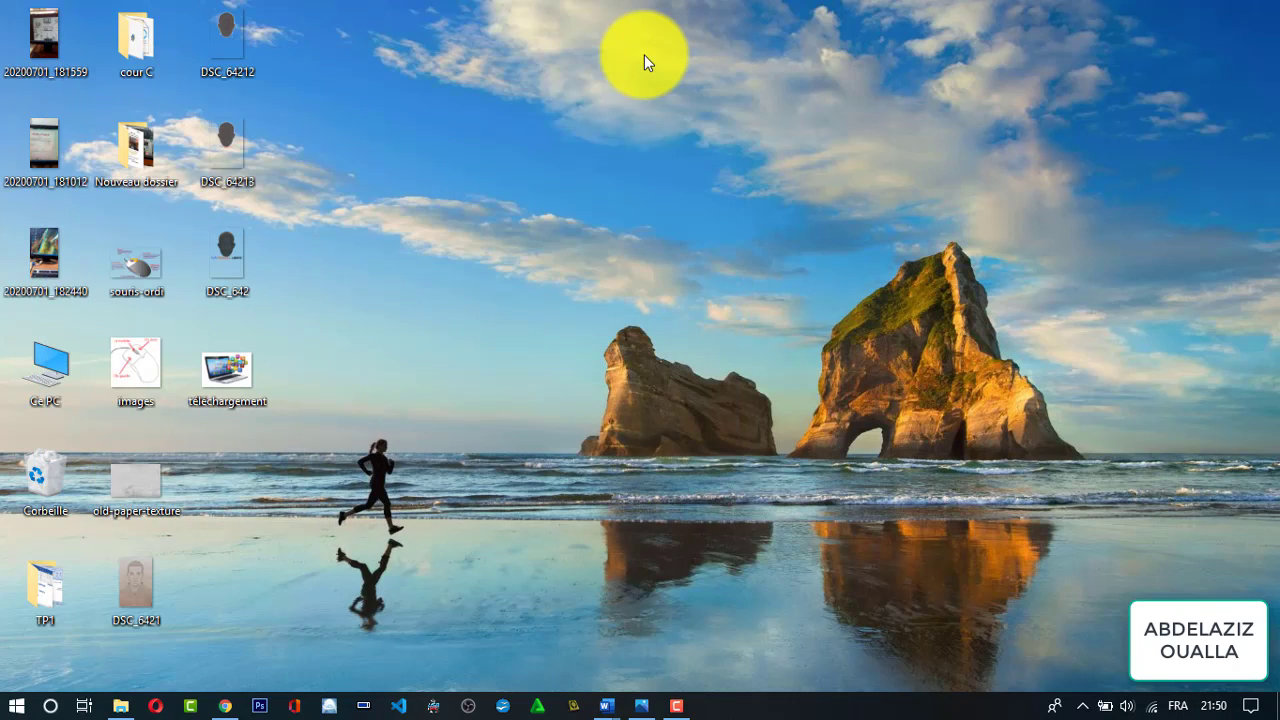
{"action": "right_click", "coordinate": [498, 197]}
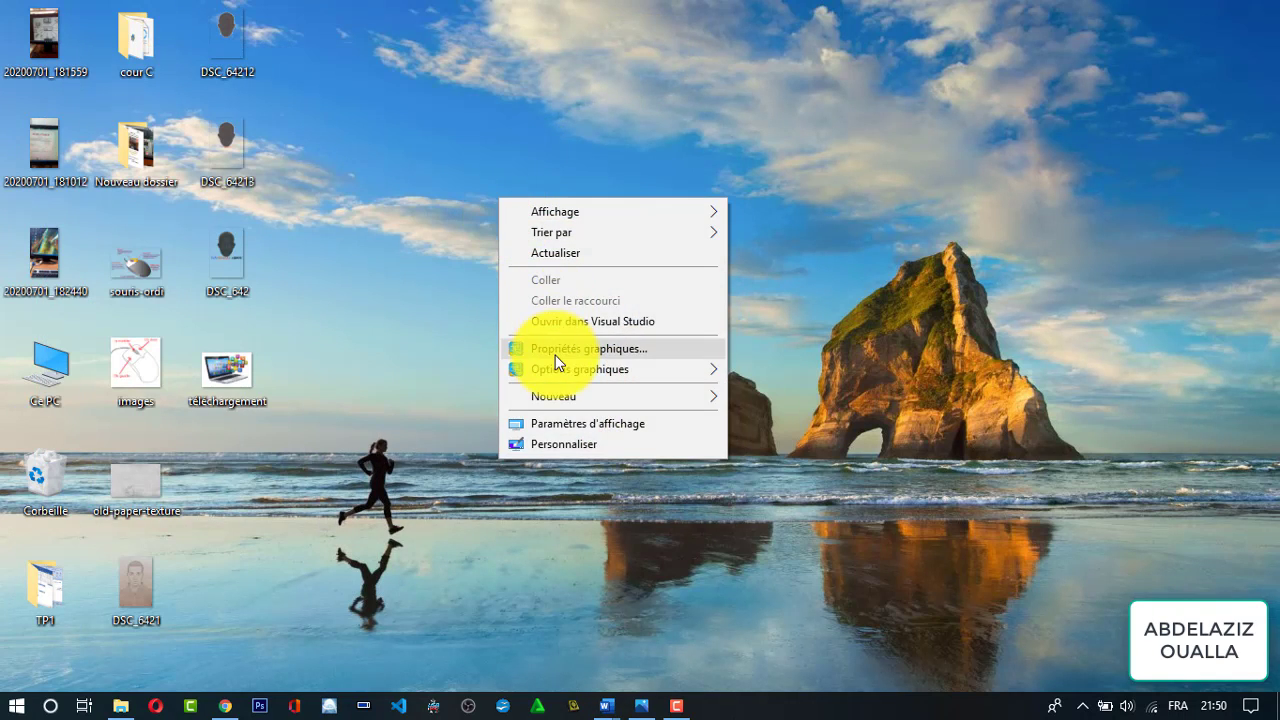
{"action": "mouse_move", "coordinate": [642, 393]}
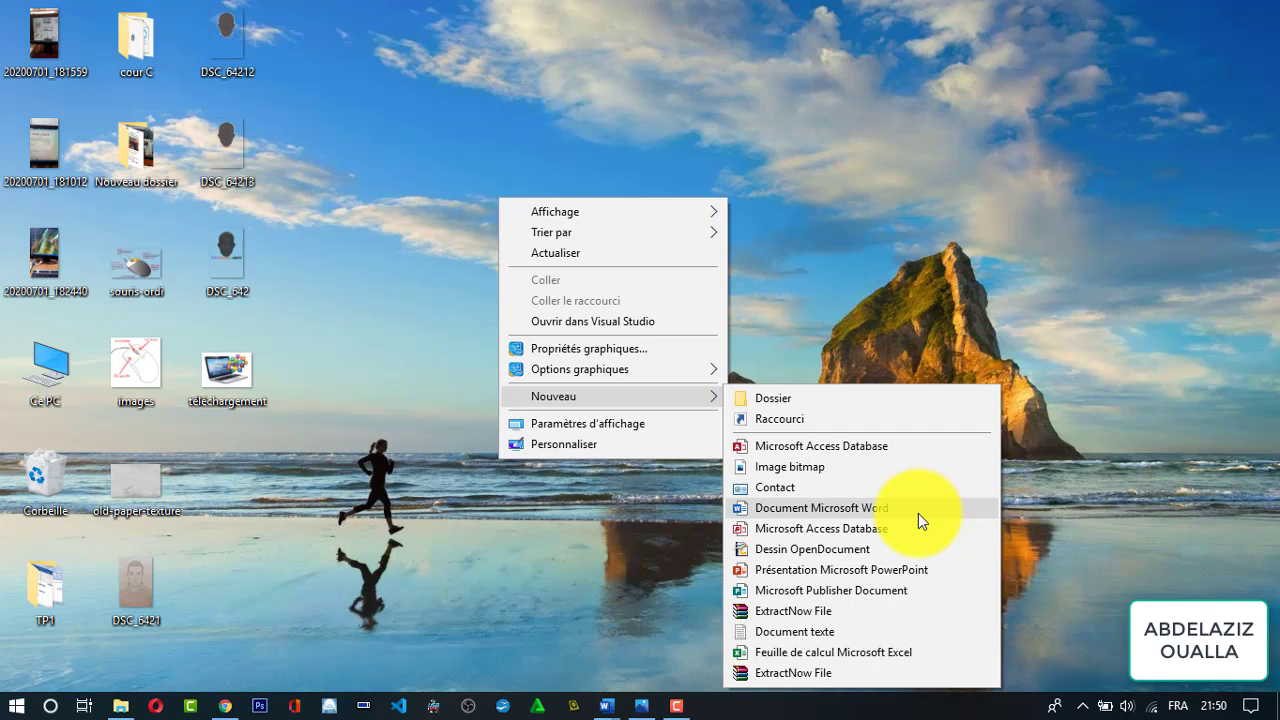
{"action": "left_click", "coordinate": [1039, 503]}
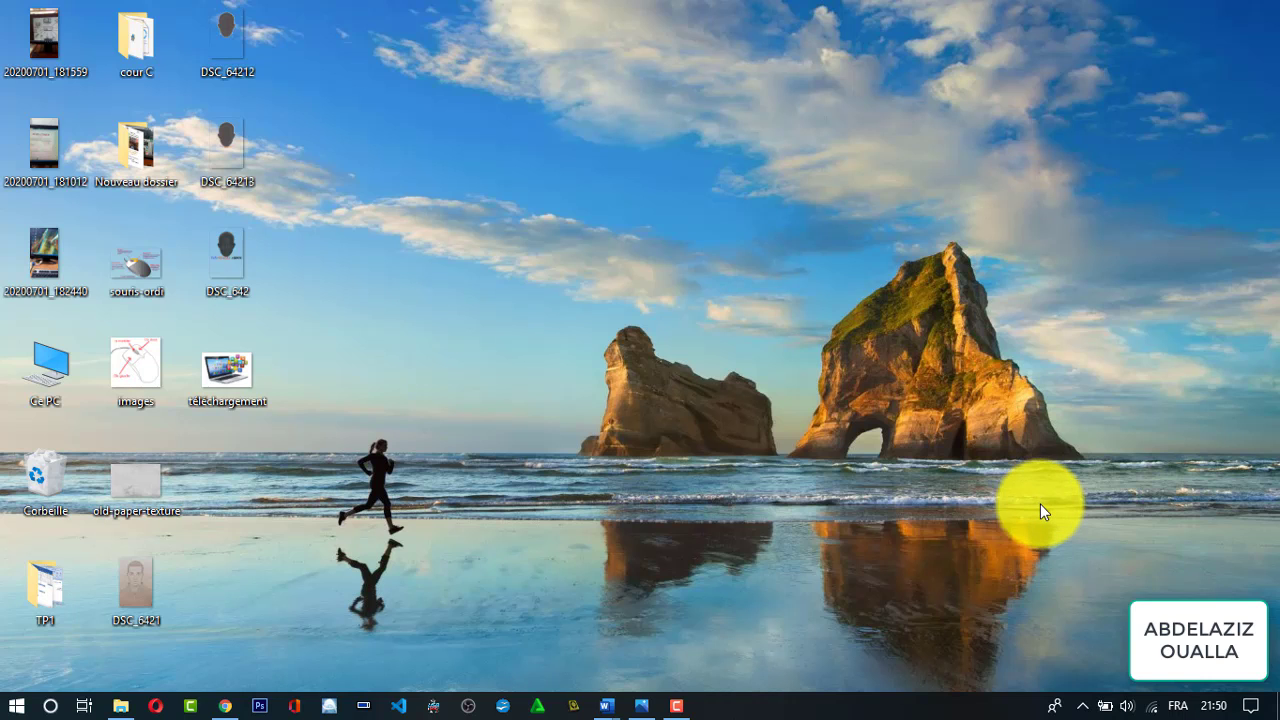
Step: Restore and maximize the Document3 Word window, and create a blank document
{"action": "mouse_move", "coordinate": [606, 700]}
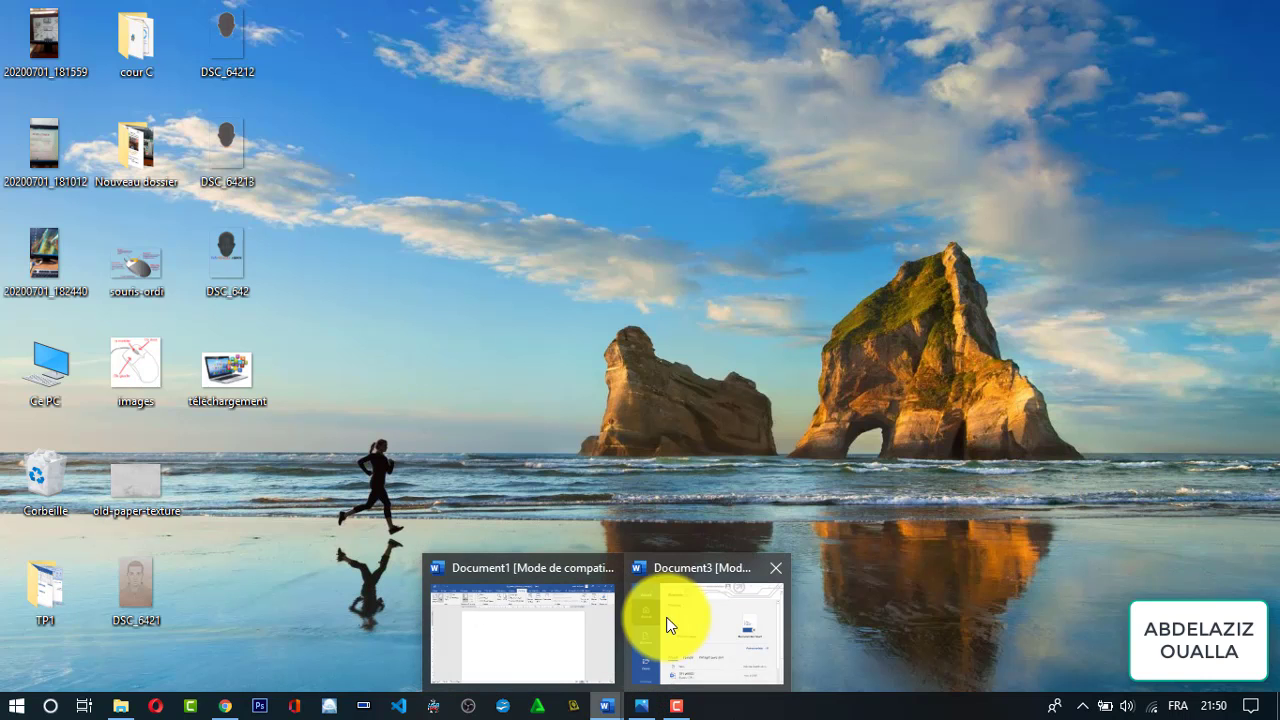
{"action": "left_click", "coordinate": [686, 625]}
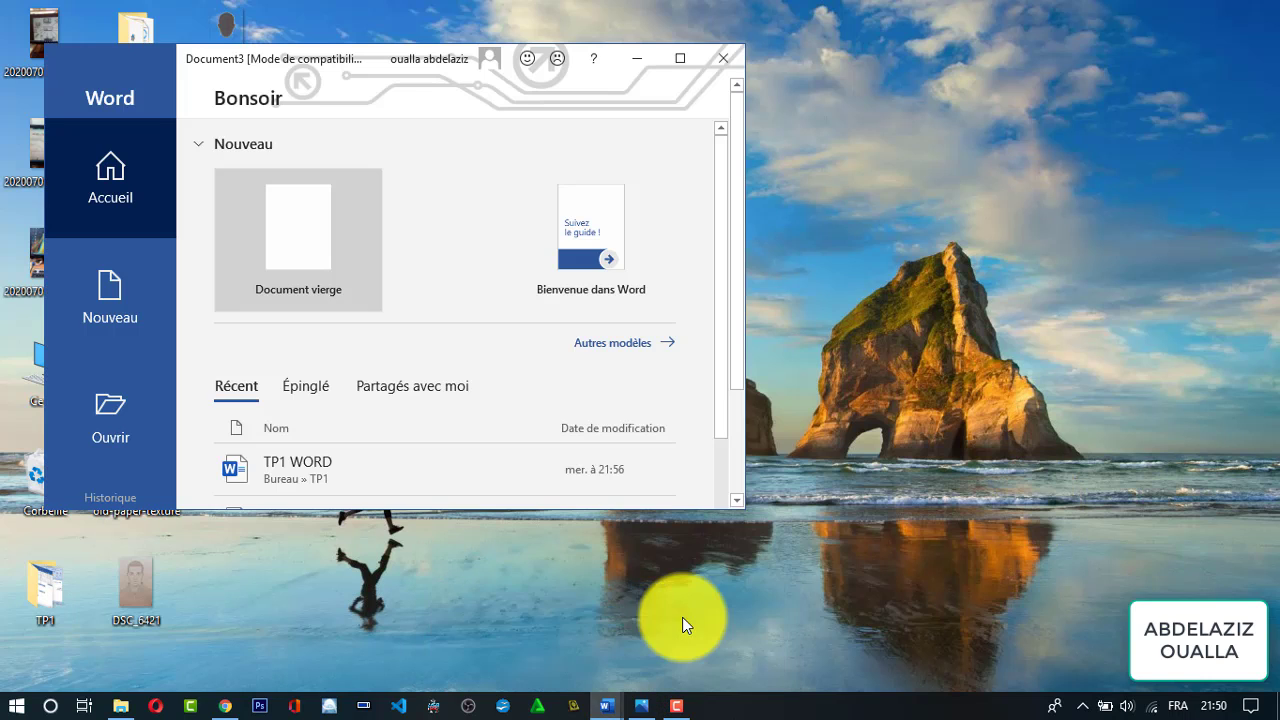
{"action": "double_click", "coordinate": [688, 60]}
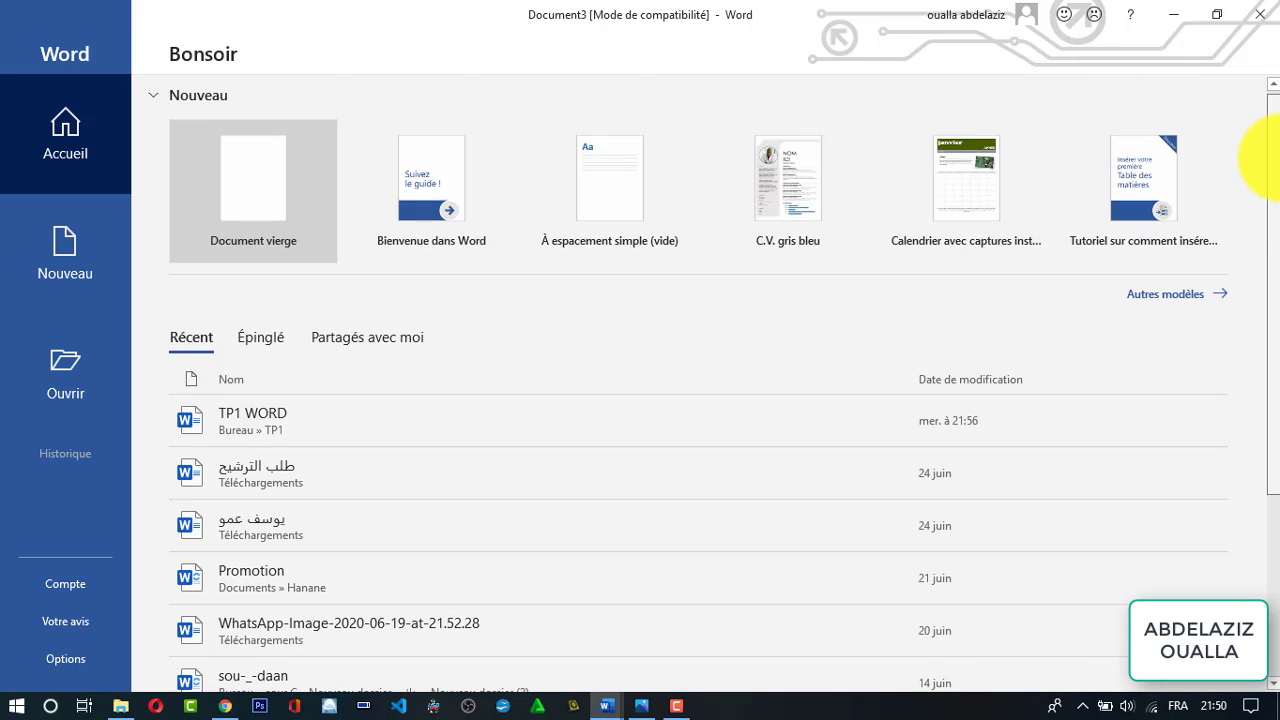
{"action": "scroll", "coordinate": [1255, 271], "scroll_direction": "down", "scroll_amount": 5}
{"action": "scroll", "coordinate": [1274, 493], "scroll_direction": "up", "scroll_amount": 5}
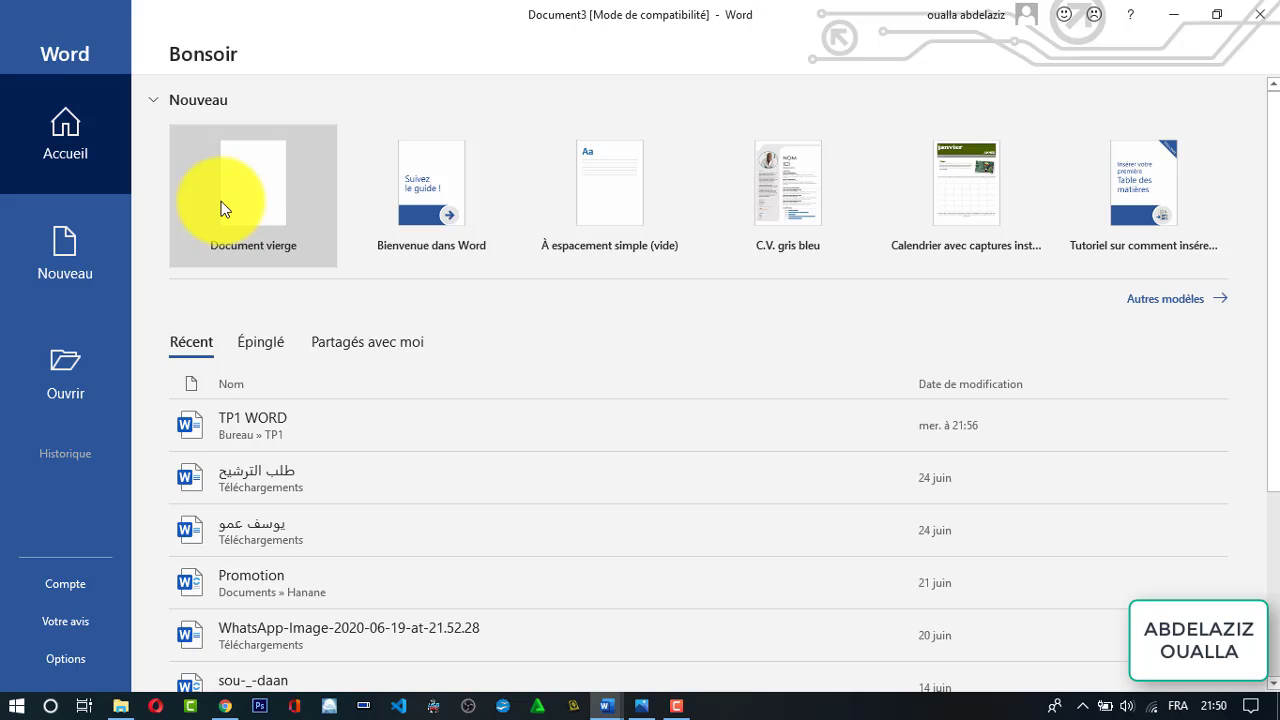
{"action": "left_click", "coordinate": [221, 203]}
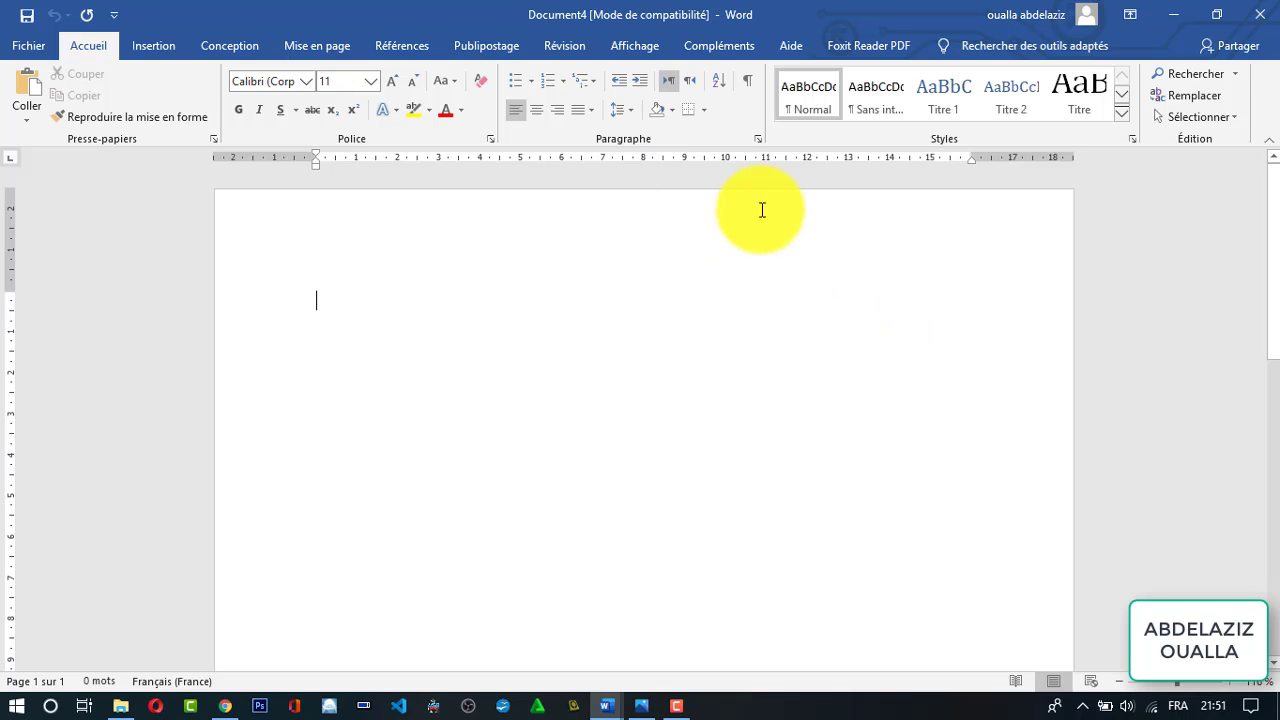
Step: Examine the annotated Word window diagram fenetre.jpg in Photos and the file commands of the blank Word document
{"action": "left_click", "coordinate": [645, 705]}
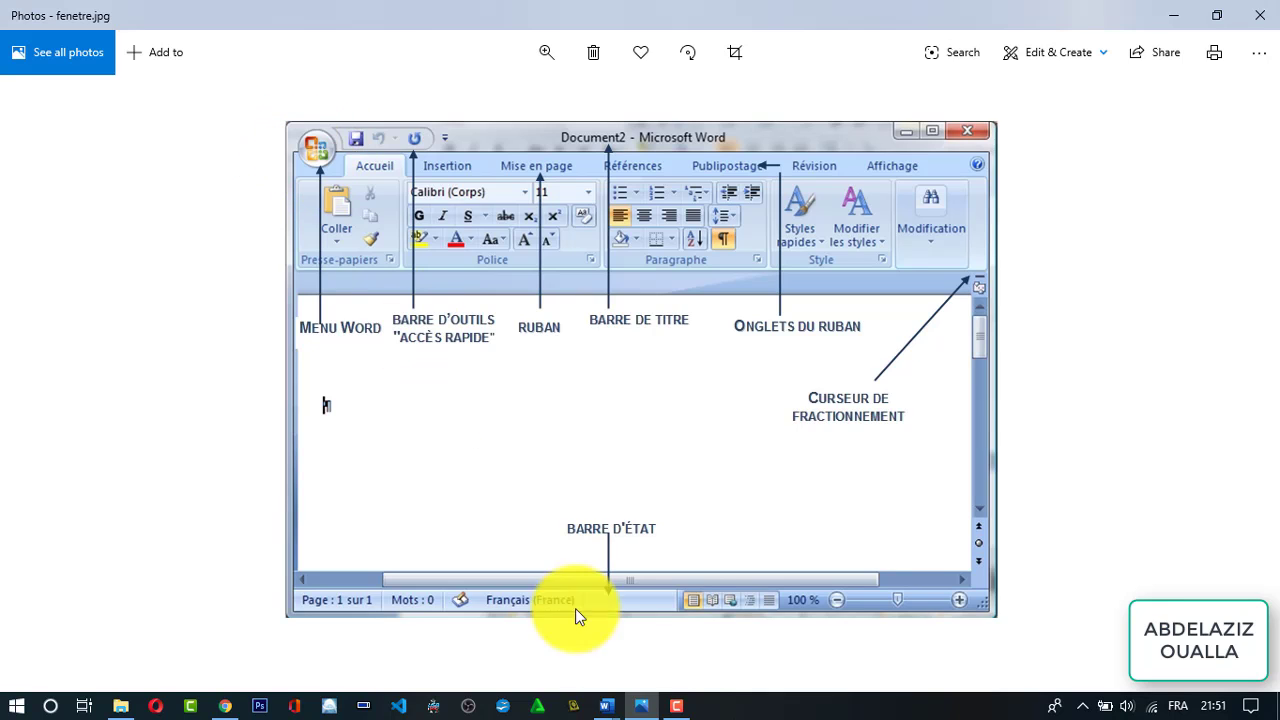
{"action": "mouse_move", "coordinate": [644, 712]}
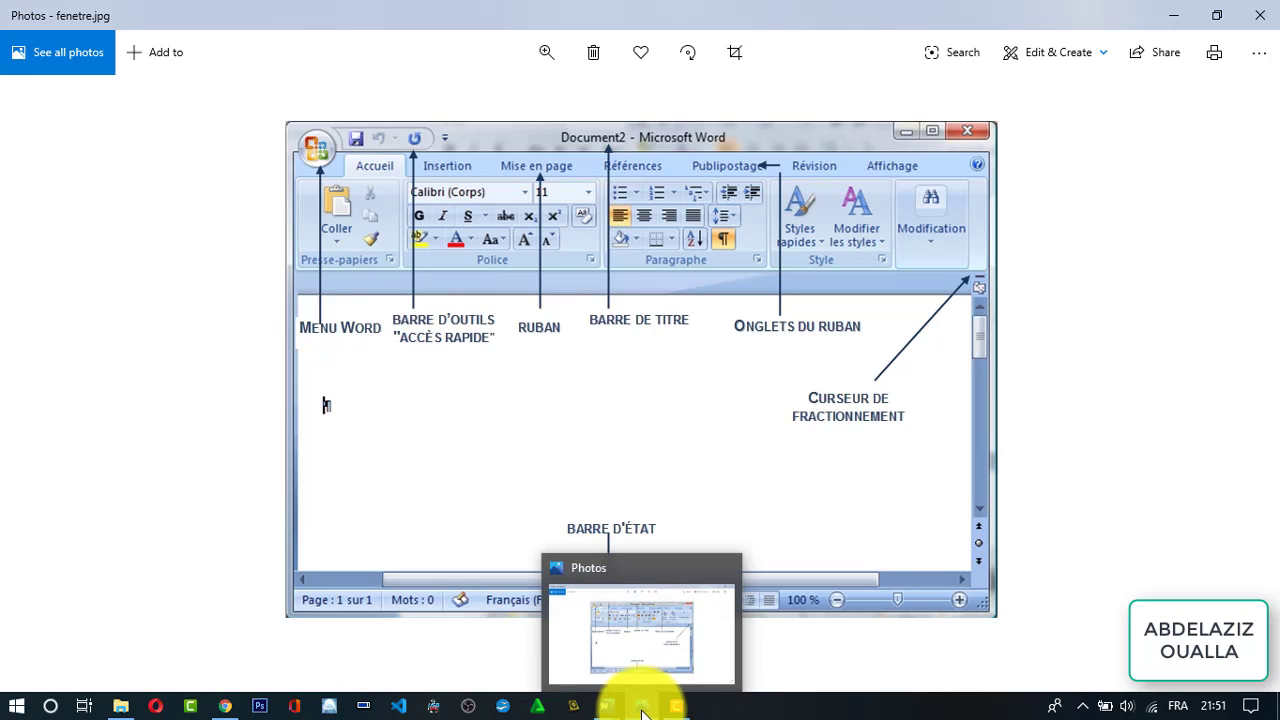
{"action": "left_click", "coordinate": [644, 712]}
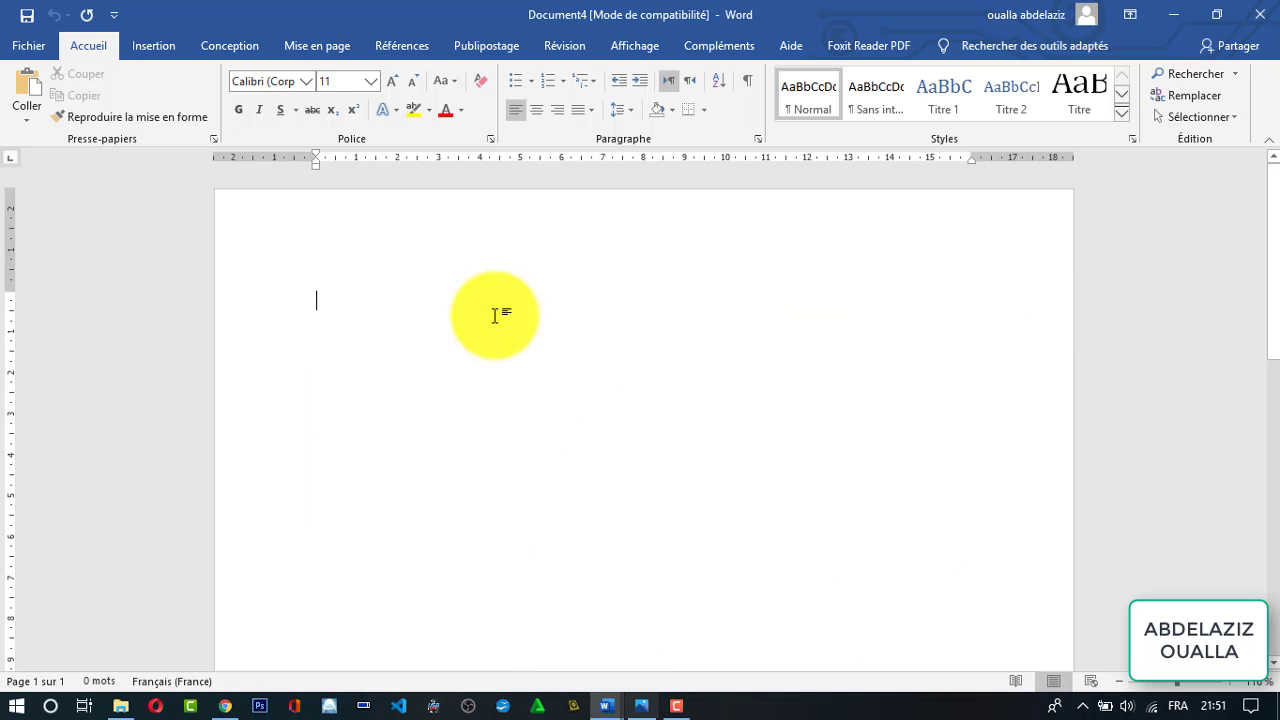
{"action": "left_click", "coordinate": [28, 47]}
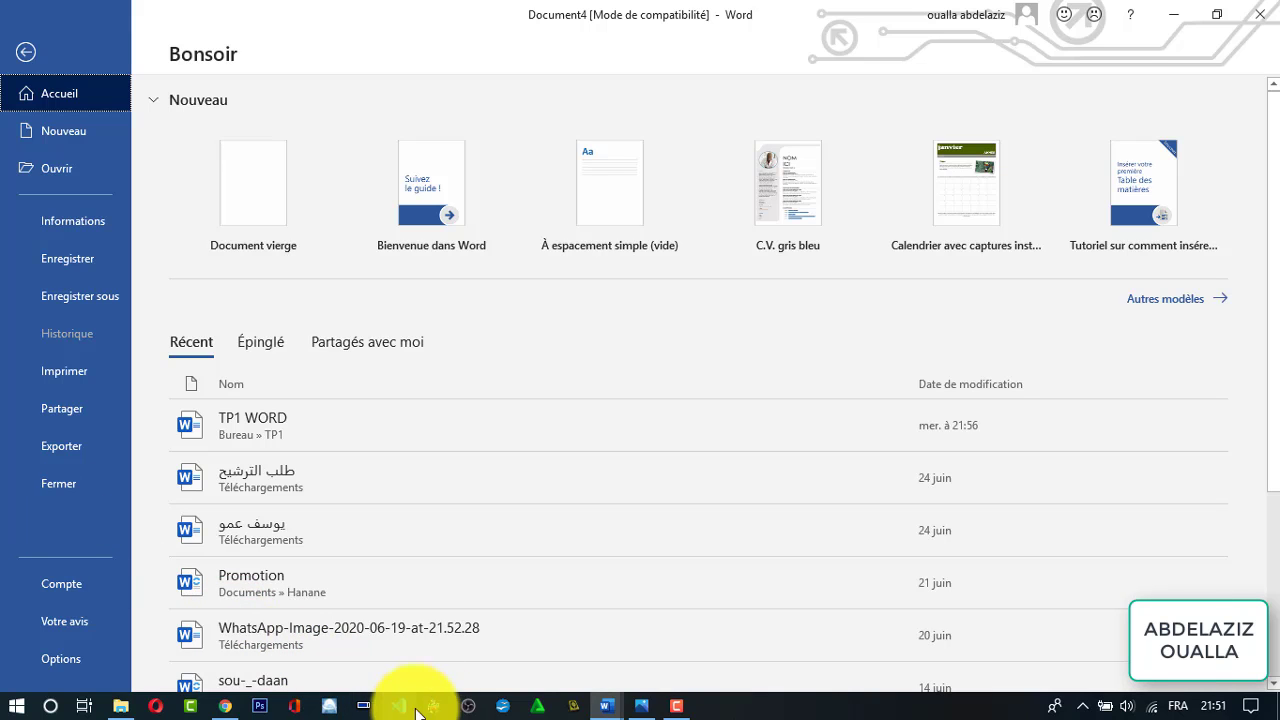
{"action": "left_click", "coordinate": [24, 52]}
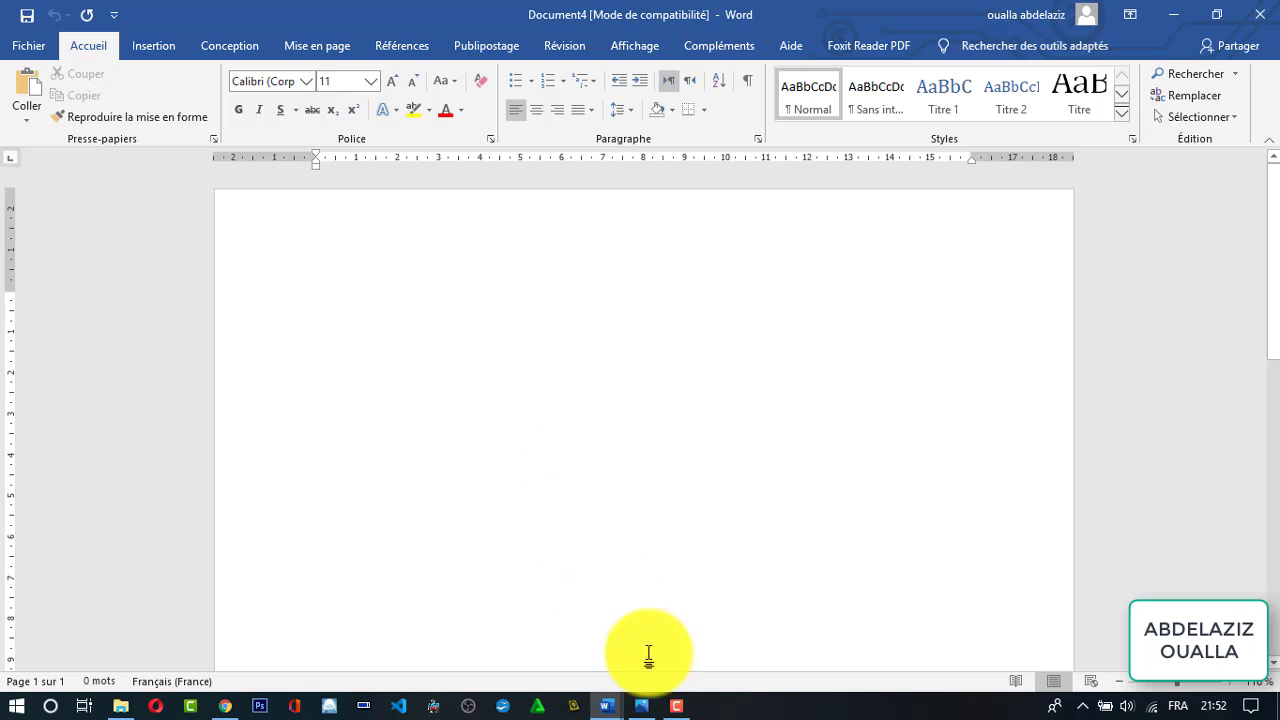
Step: Consult the window diagram in Photos again and switch back to Document4 in Word
{"action": "left_click", "coordinate": [643, 706]}
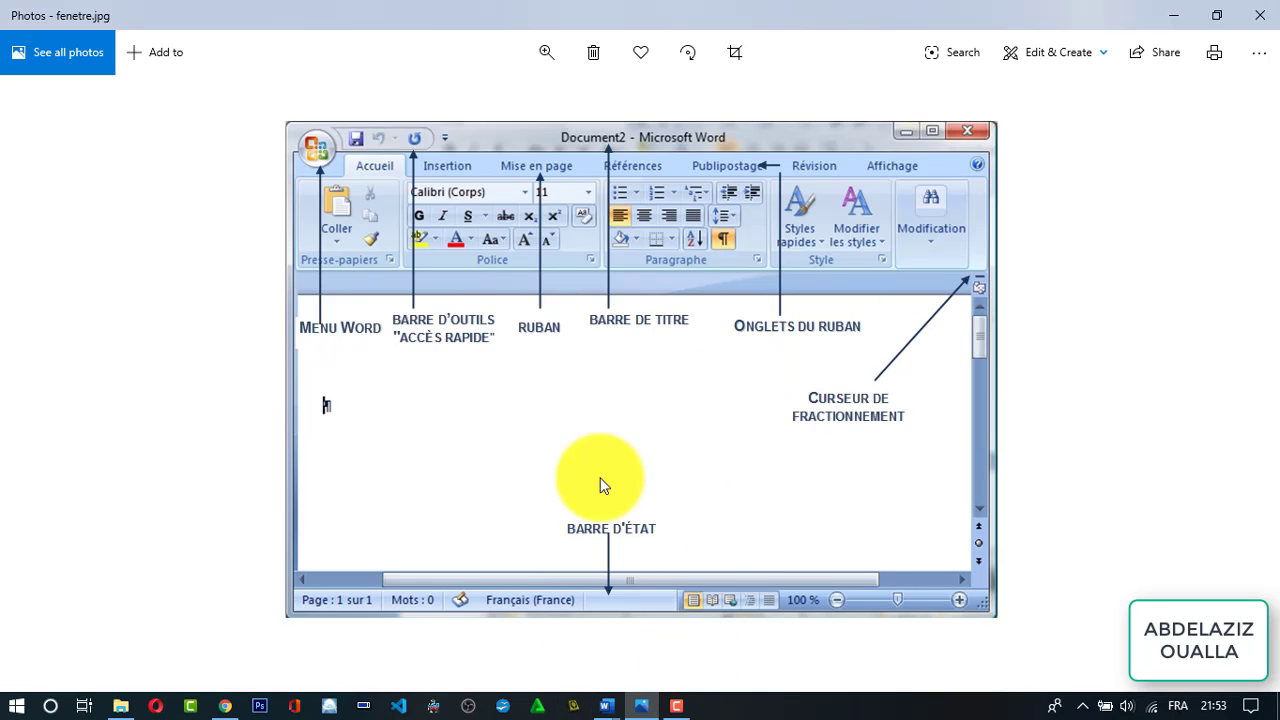
{"action": "left_click", "coordinate": [605, 705]}
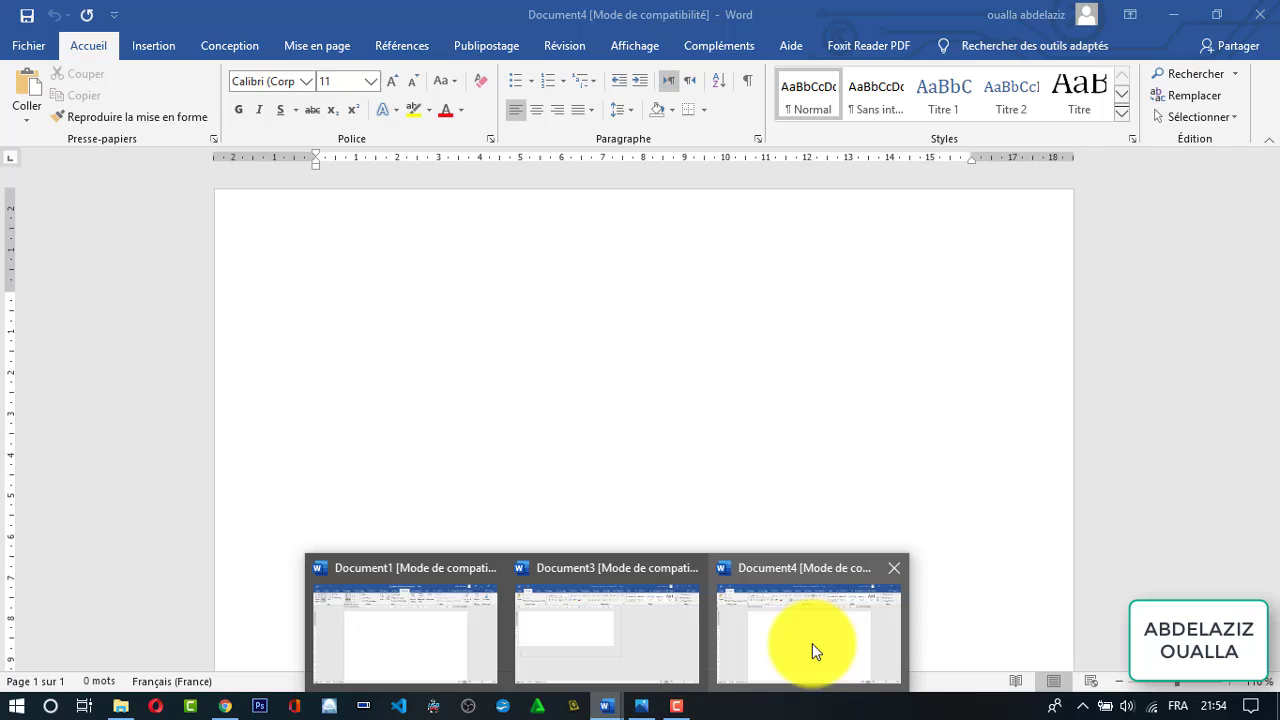
{"action": "left_click", "coordinate": [812, 643]}
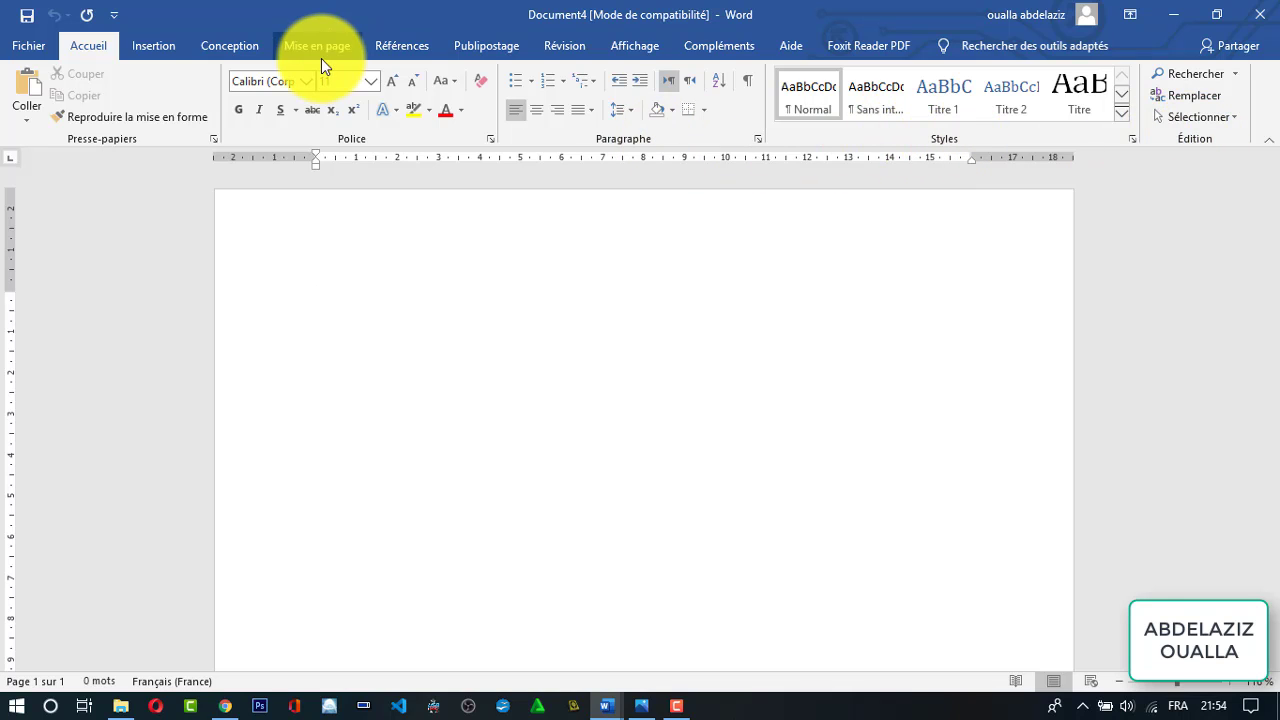
Step: Review the ribbon commands for insertion, design, page layout, references, mailings, review and display in turn
{"action": "left_click", "coordinate": [148, 45]}
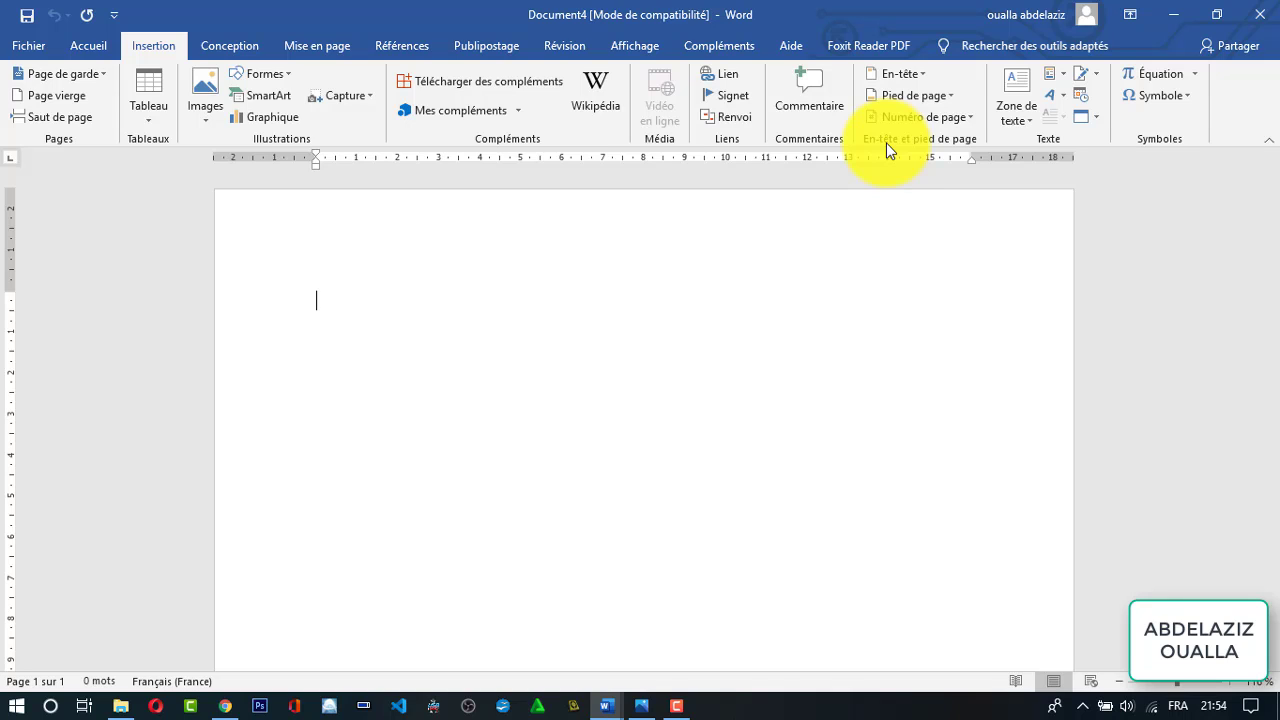
{"action": "left_click", "coordinate": [268, 44]}
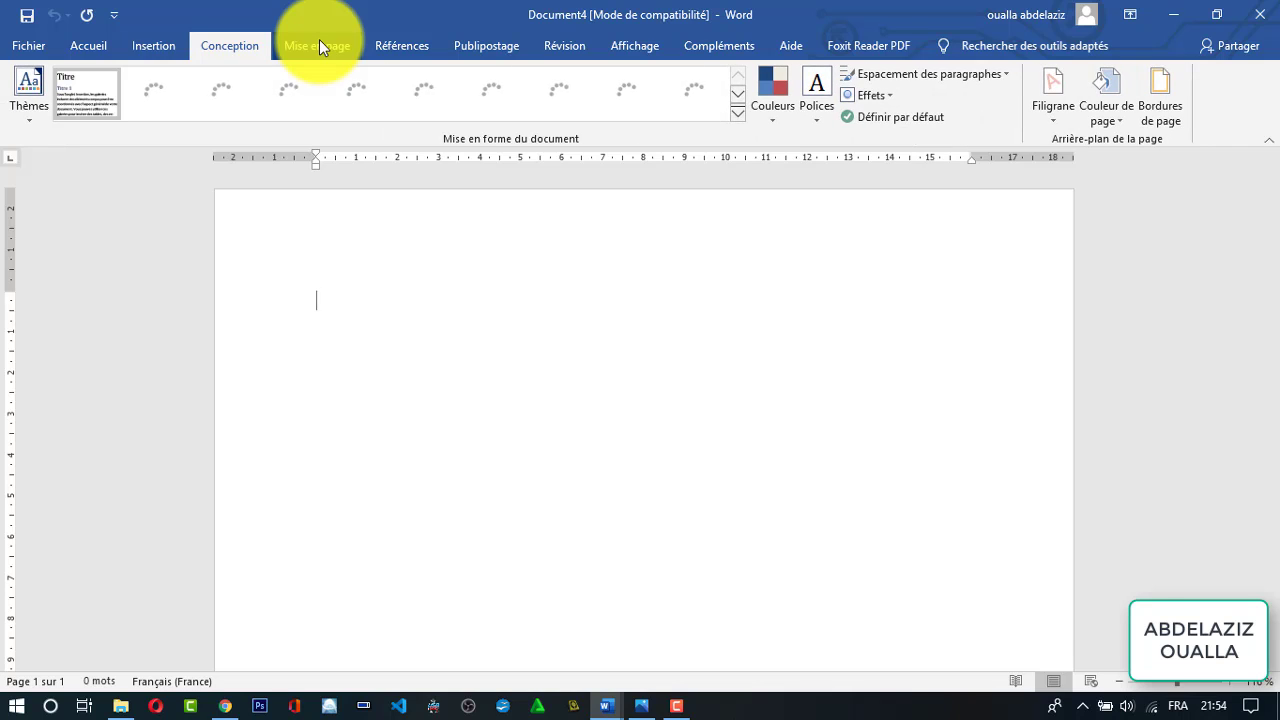
{"action": "left_click", "coordinate": [342, 44]}
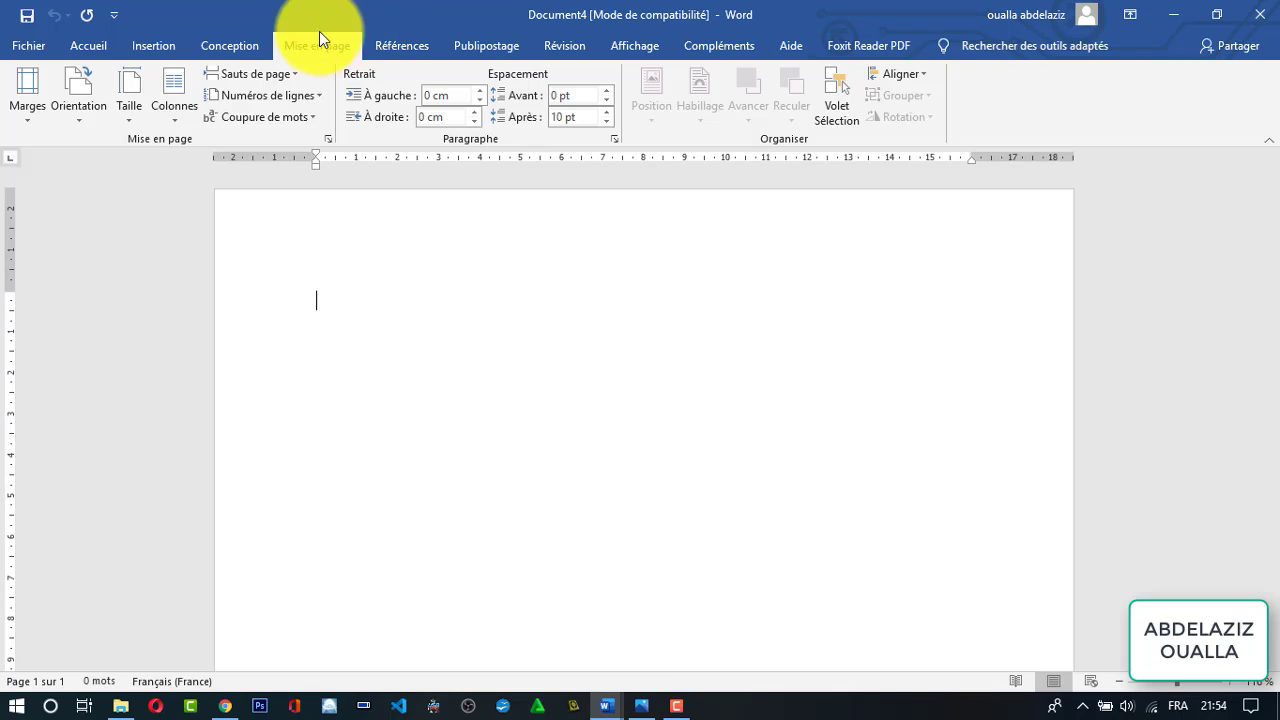
{"action": "left_click", "coordinate": [426, 50]}
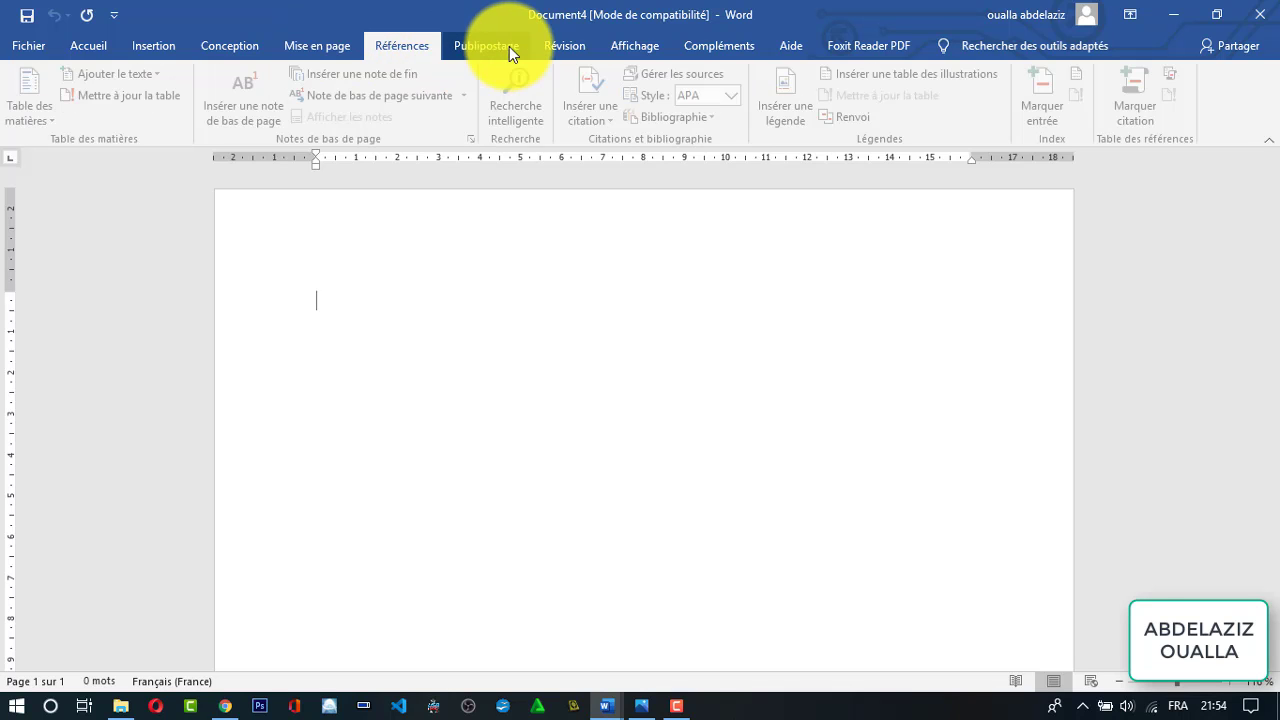
{"action": "left_click", "coordinate": [493, 48]}
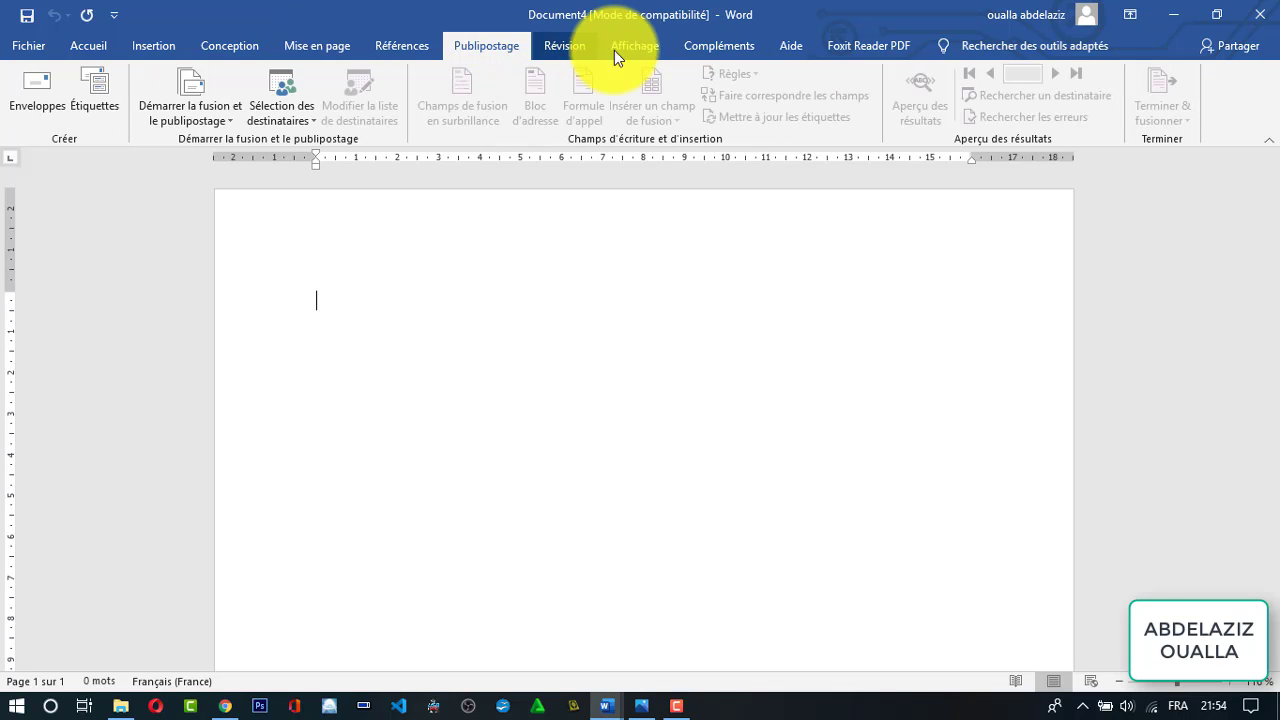
{"action": "left_click", "coordinate": [570, 51]}
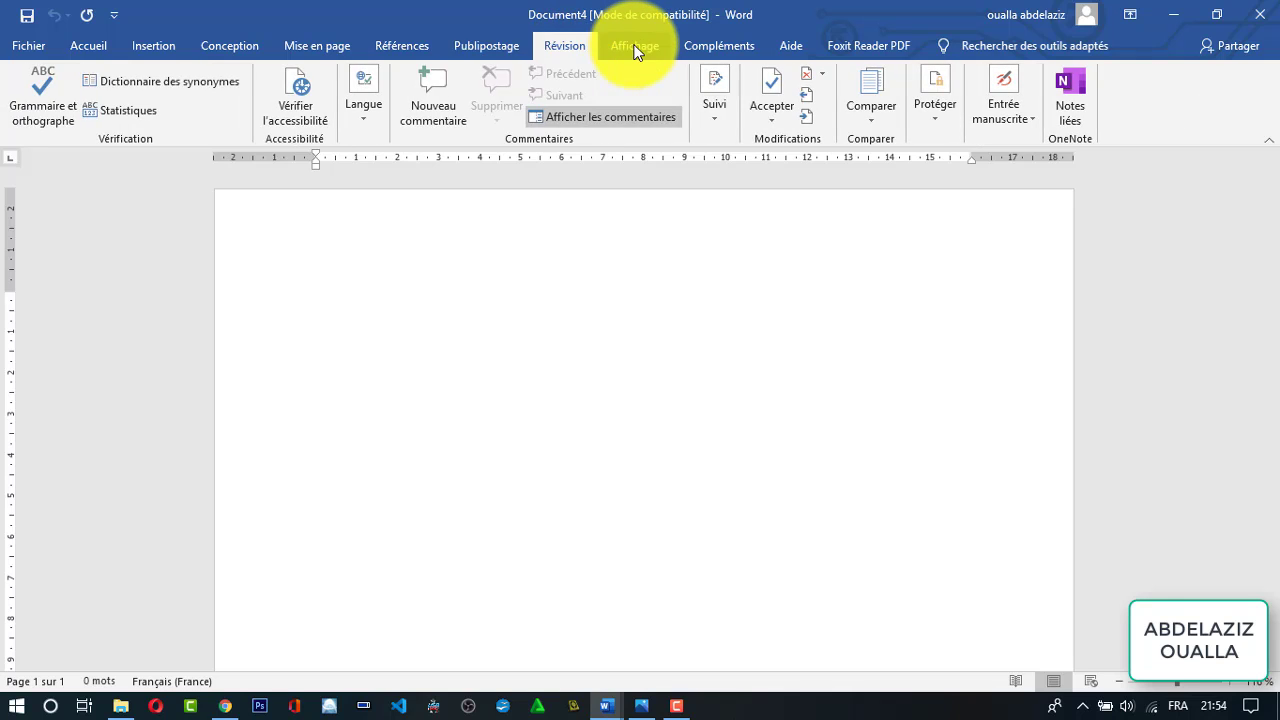
{"action": "left_click", "coordinate": [636, 50]}
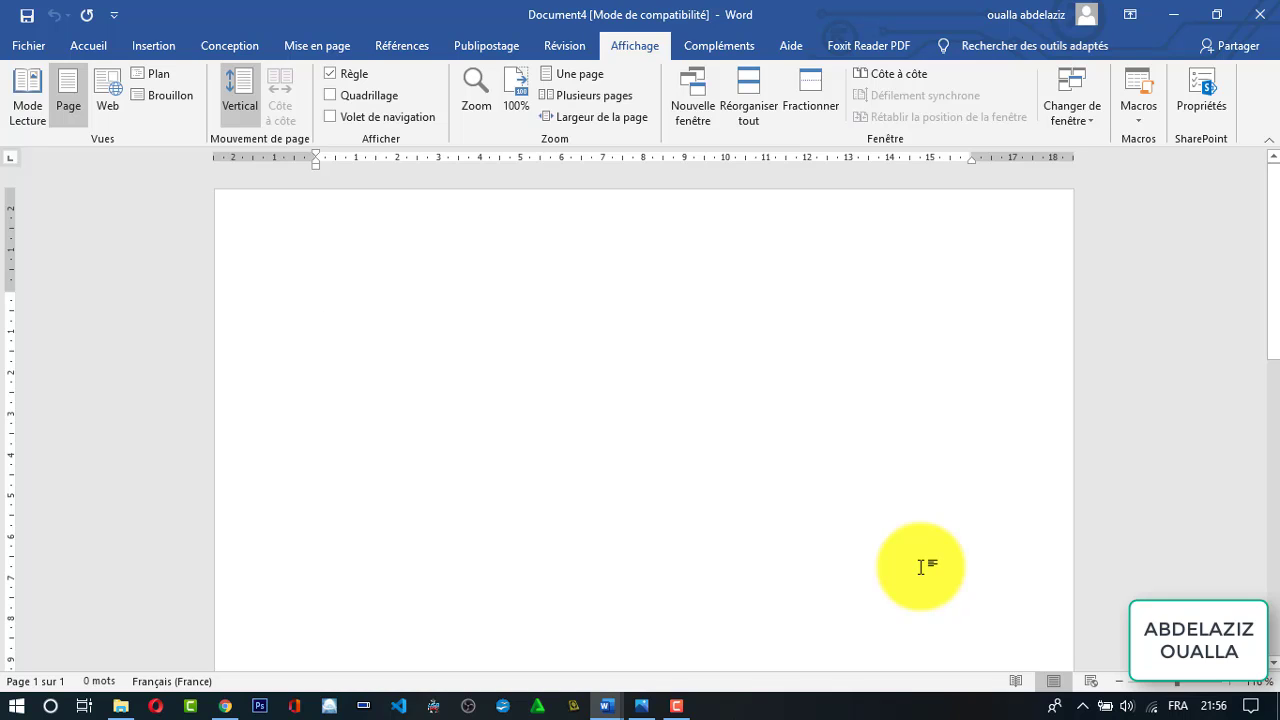
Step: Review the file commands once more and return to the blank document with the home commands displayed
{"action": "left_click", "coordinate": [36, 45]}
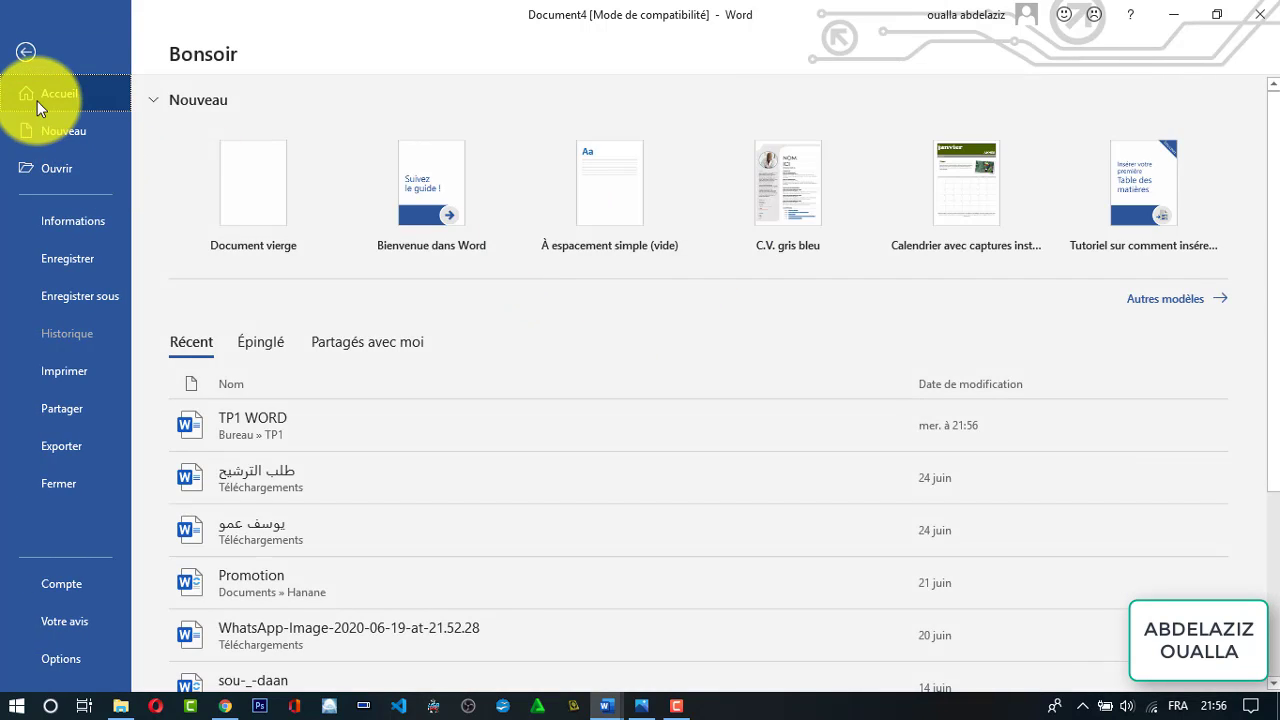
{"action": "left_click", "coordinate": [26, 52]}
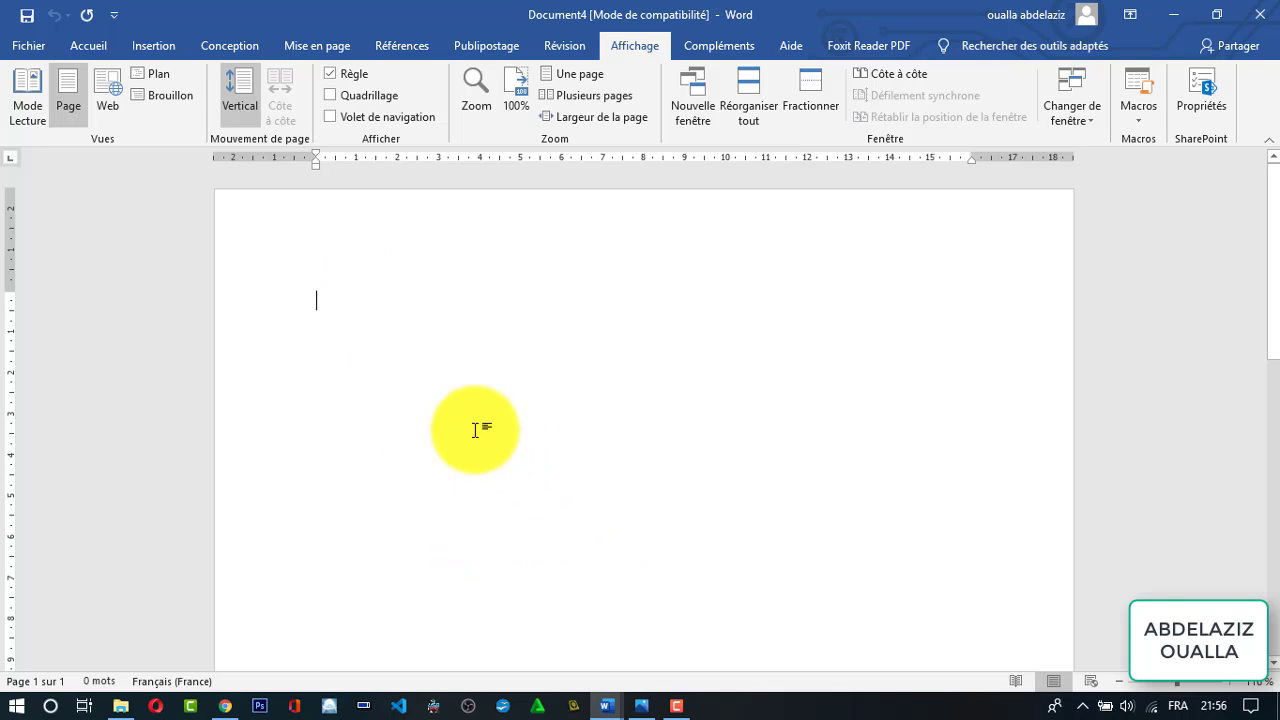
{"action": "left_click", "coordinate": [98, 48]}
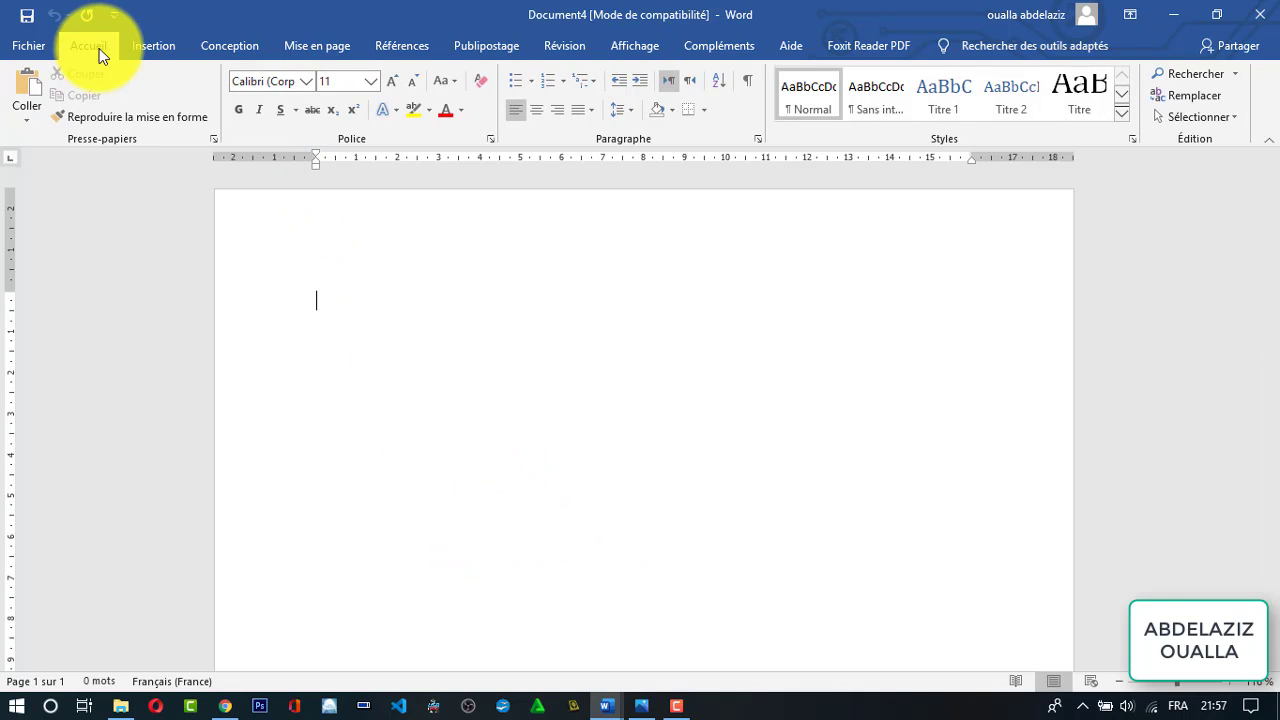
Step: Generate one paragraph of four sentences of sample text in the blank document with the =rand function
{"action": "type", "text": "="}
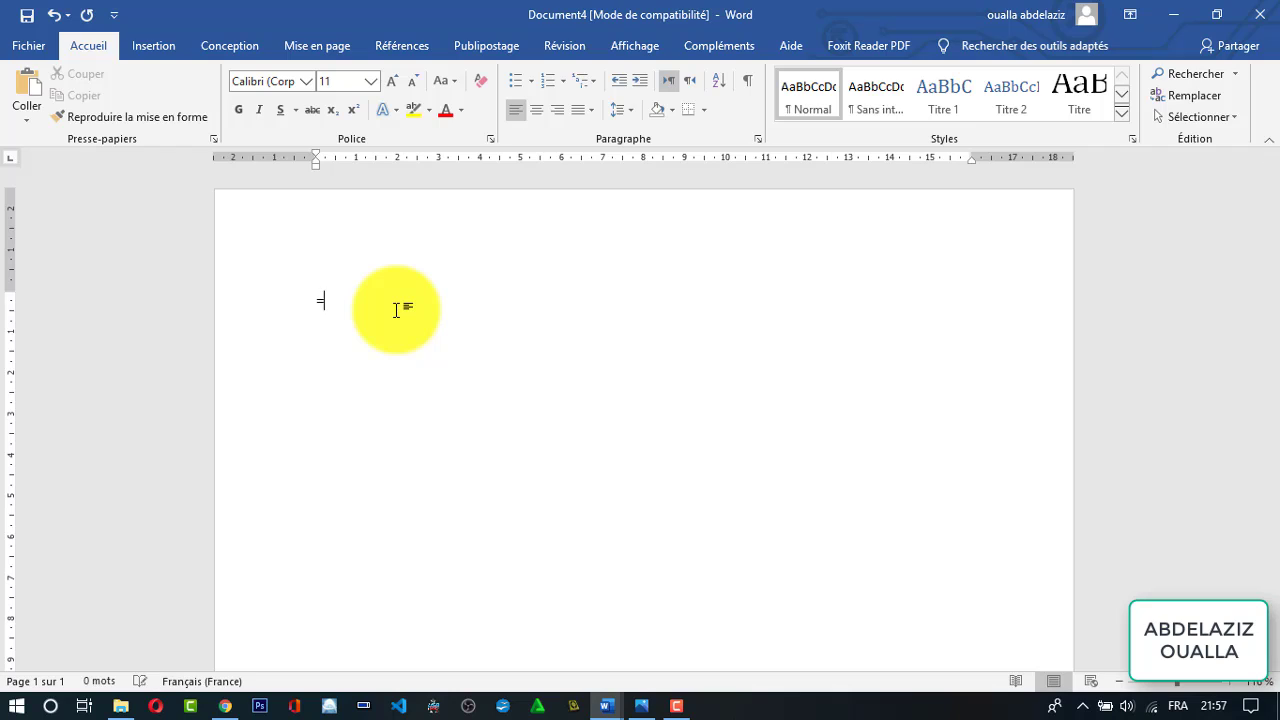
{"action": "type", "text": "rand(1"}
{"action": "type", "text": "4)"}
{"action": "key", "text": "Return"}
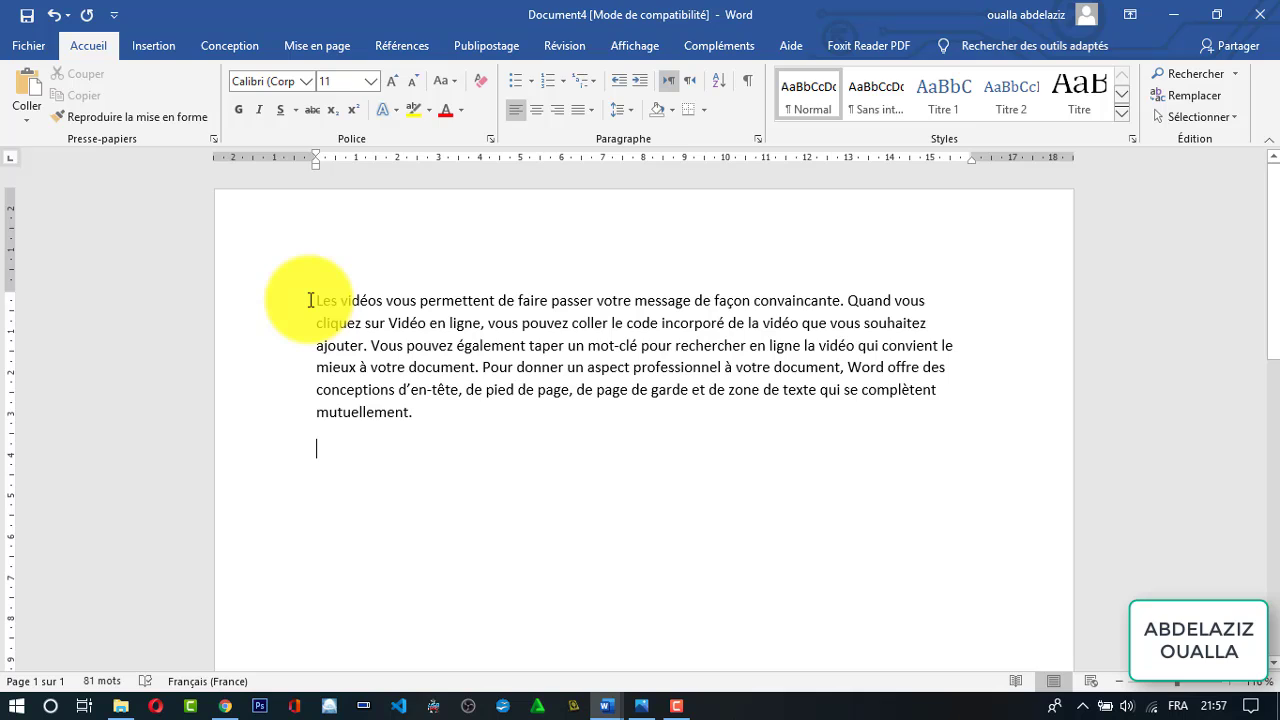
Step: Select the whole sample paragraph and look through the available font sizes
{"action": "left_click_drag", "start_coordinate": [310, 300], "coordinate": [419, 410]}
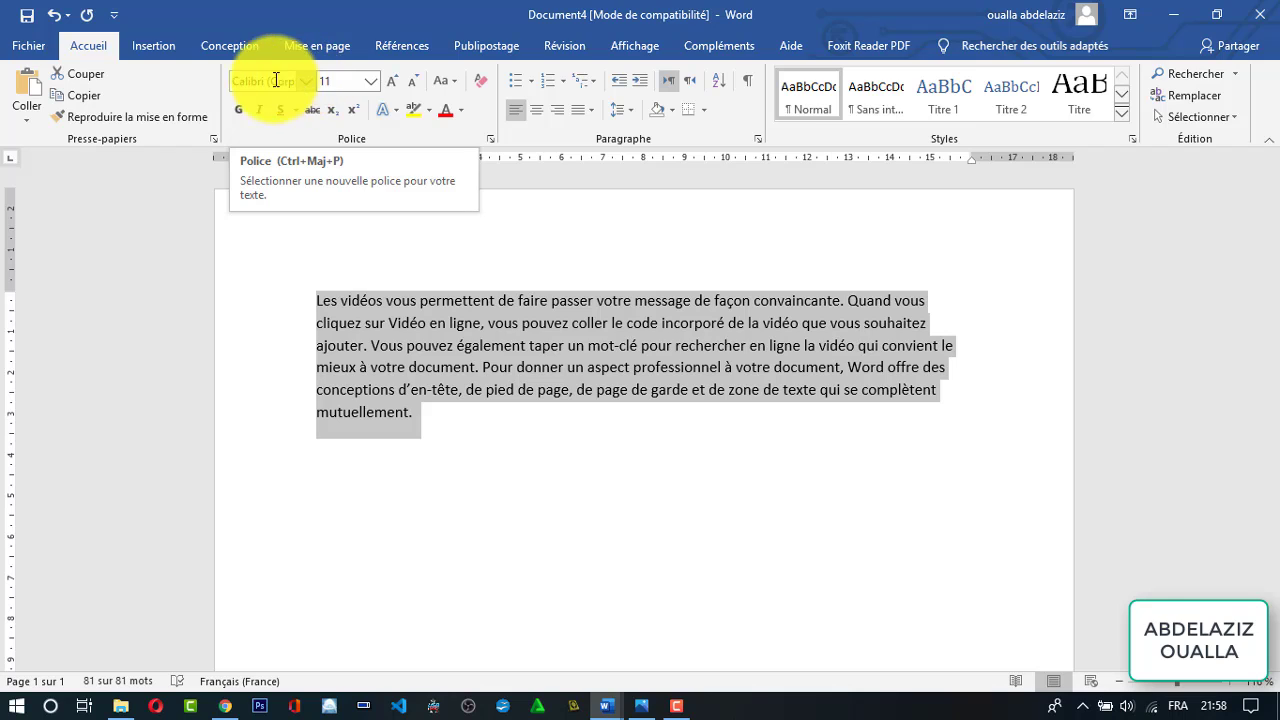
{"action": "left_click", "coordinate": [372, 84]}
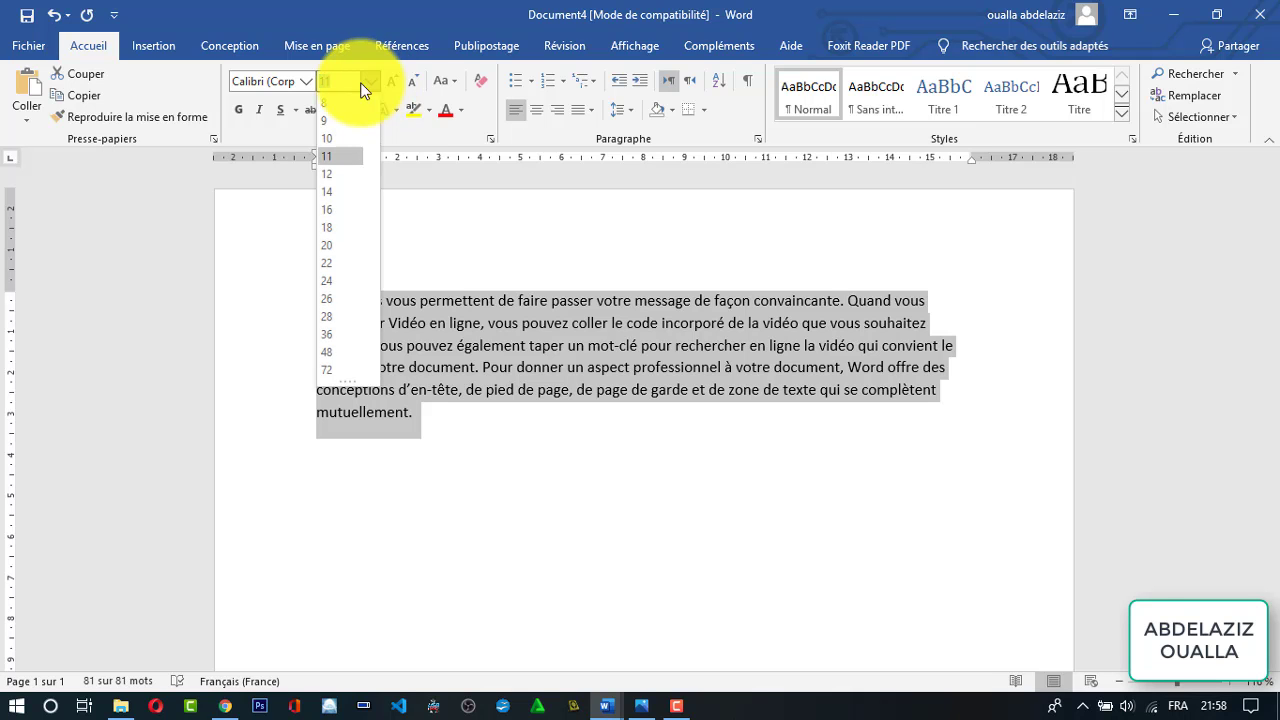
{"action": "left_click", "coordinate": [343, 104]}
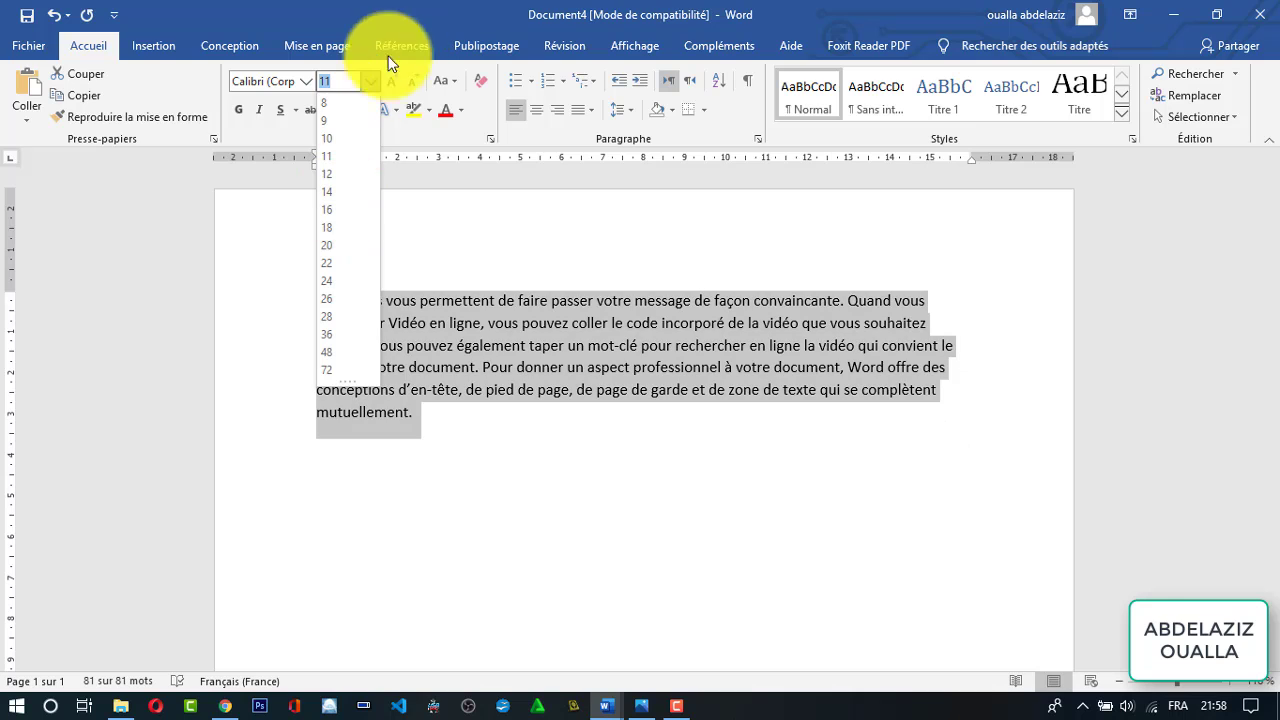
{"action": "left_click", "coordinate": [367, 80]}
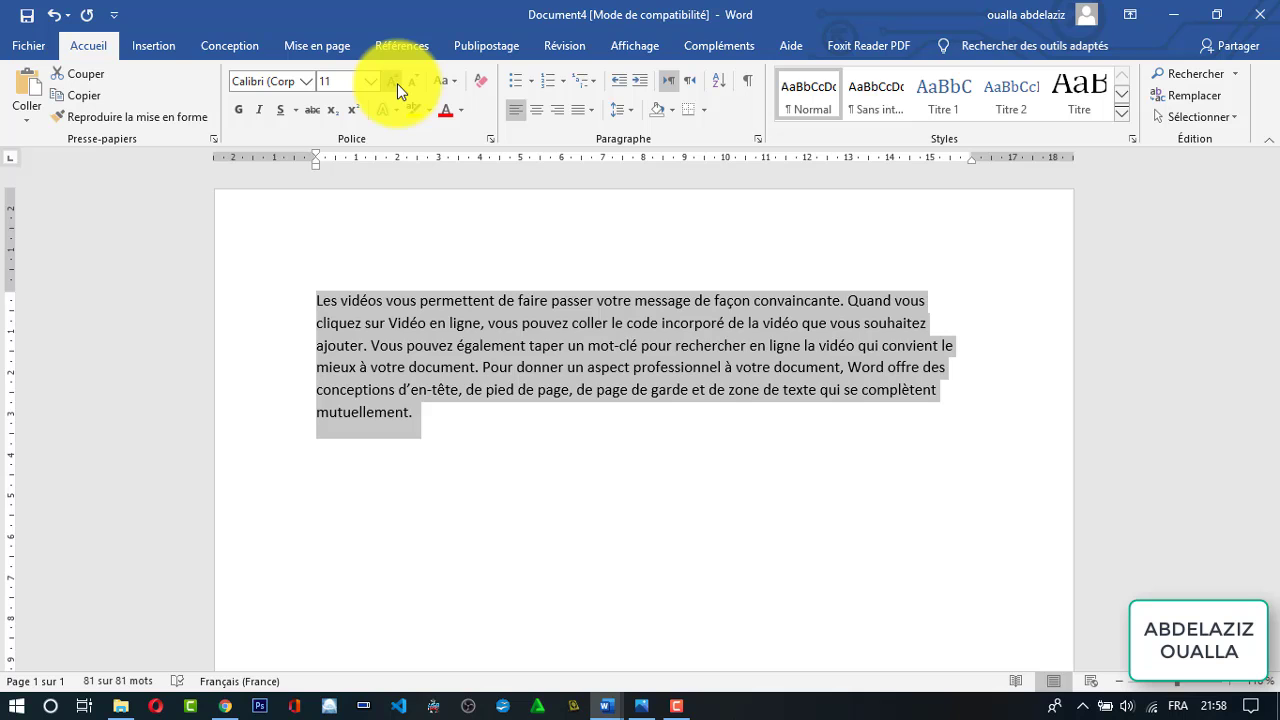
Step: Increase the selected paragraph's font size stepwise to 16, and decrease it stepwise back to 11
{"action": "left_click", "coordinate": [397, 83]}
{"action": "left_click", "coordinate": [397, 83]}
{"action": "left_click", "coordinate": [397, 83]}
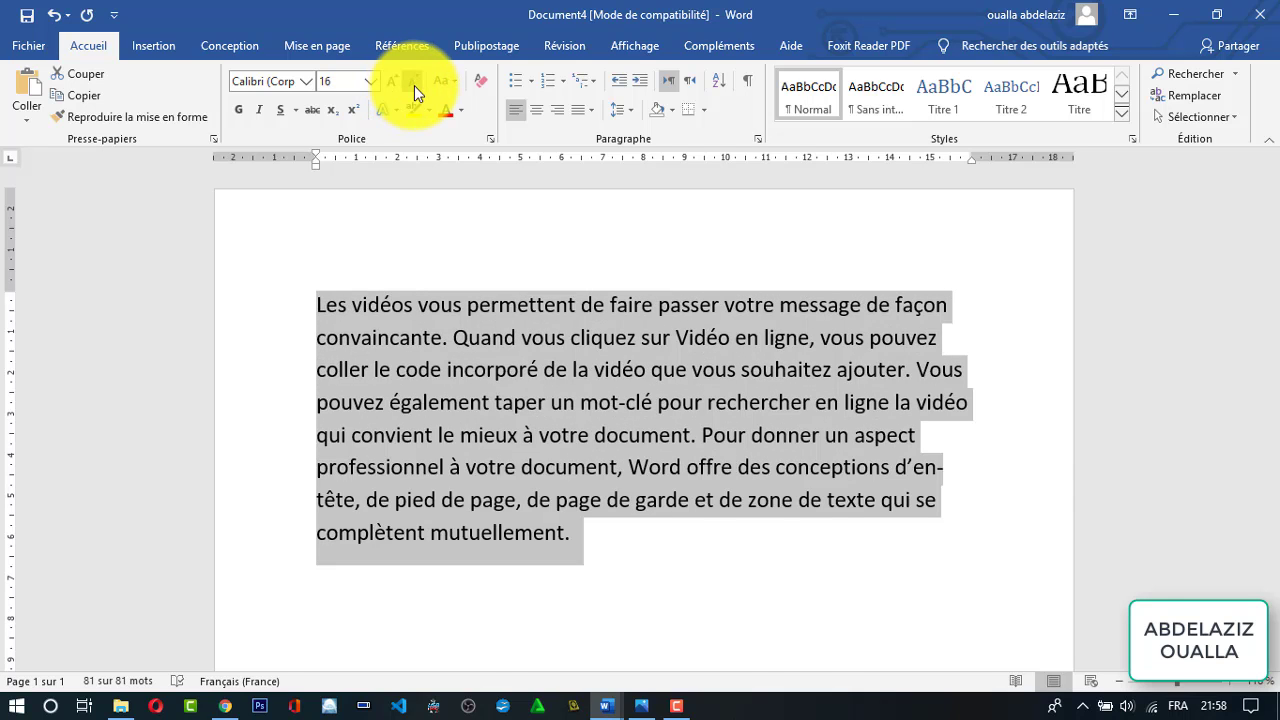
{"action": "left_click", "coordinate": [414, 82]}
{"action": "left_click", "coordinate": [414, 82]}
{"action": "left_click", "coordinate": [414, 82]}
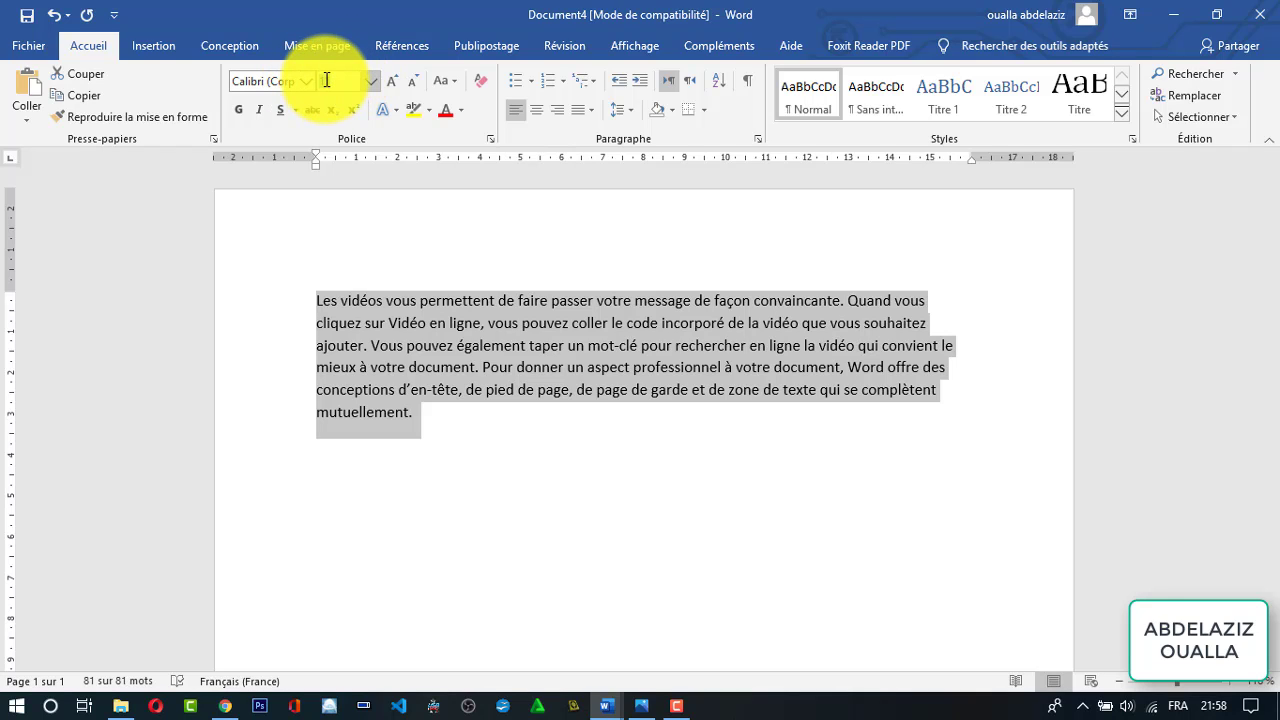
Step: Enter a custom font size of 15 for the selected paragraph
{"action": "type", "text": "16"}
{"action": "key", "text": "Return"}
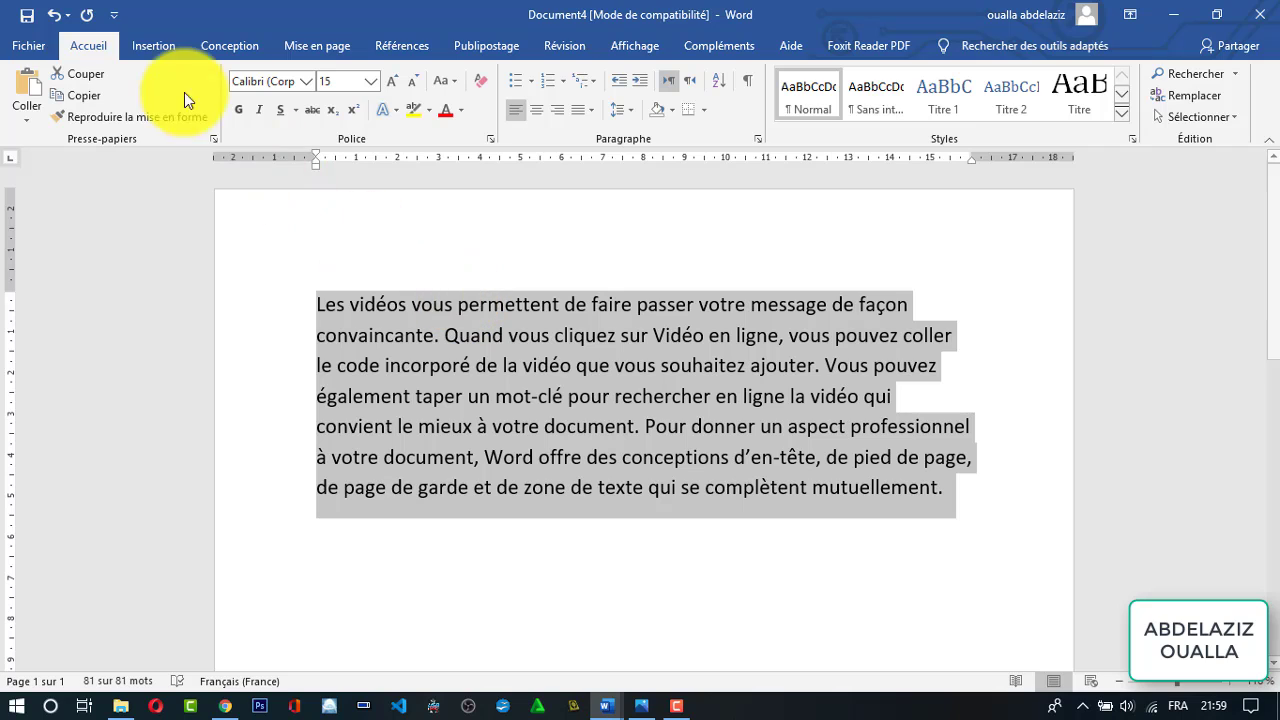
{"action": "left_click", "coordinate": [82, 47]}
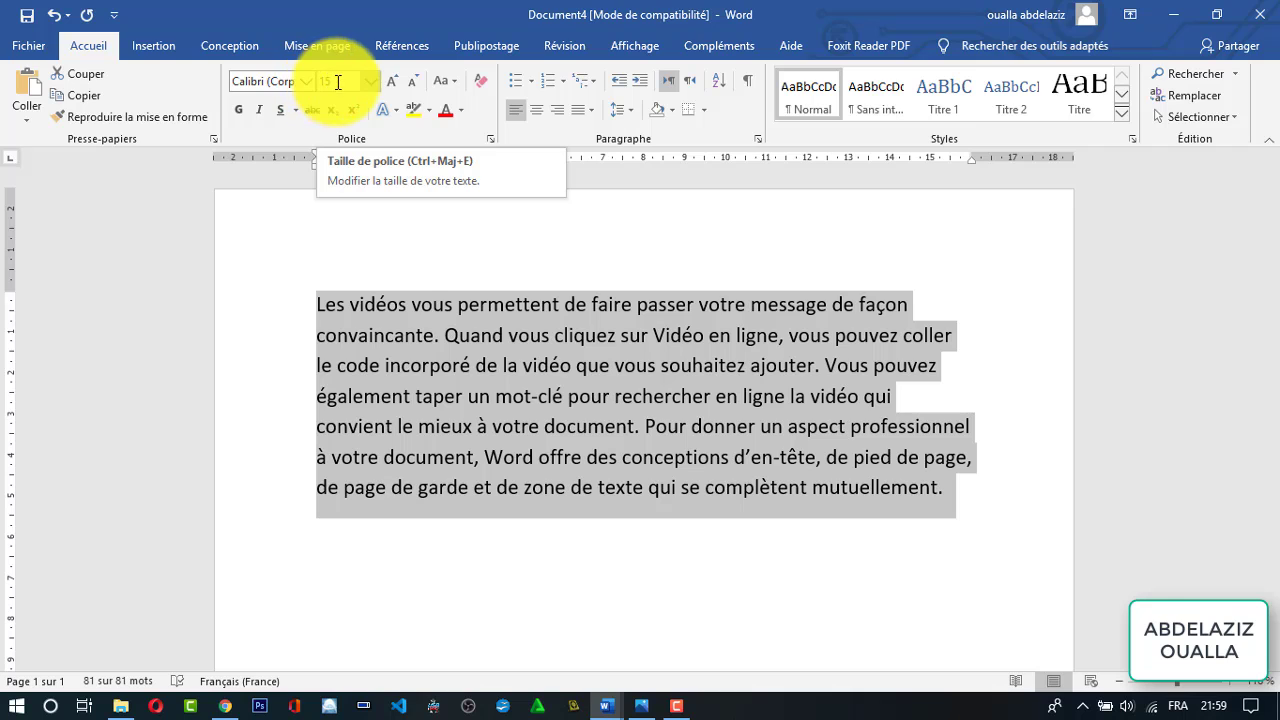
Step: Step the selected paragraph's font size up to 16, down to 12, and up to 18
{"action": "left_click", "coordinate": [396, 82]}
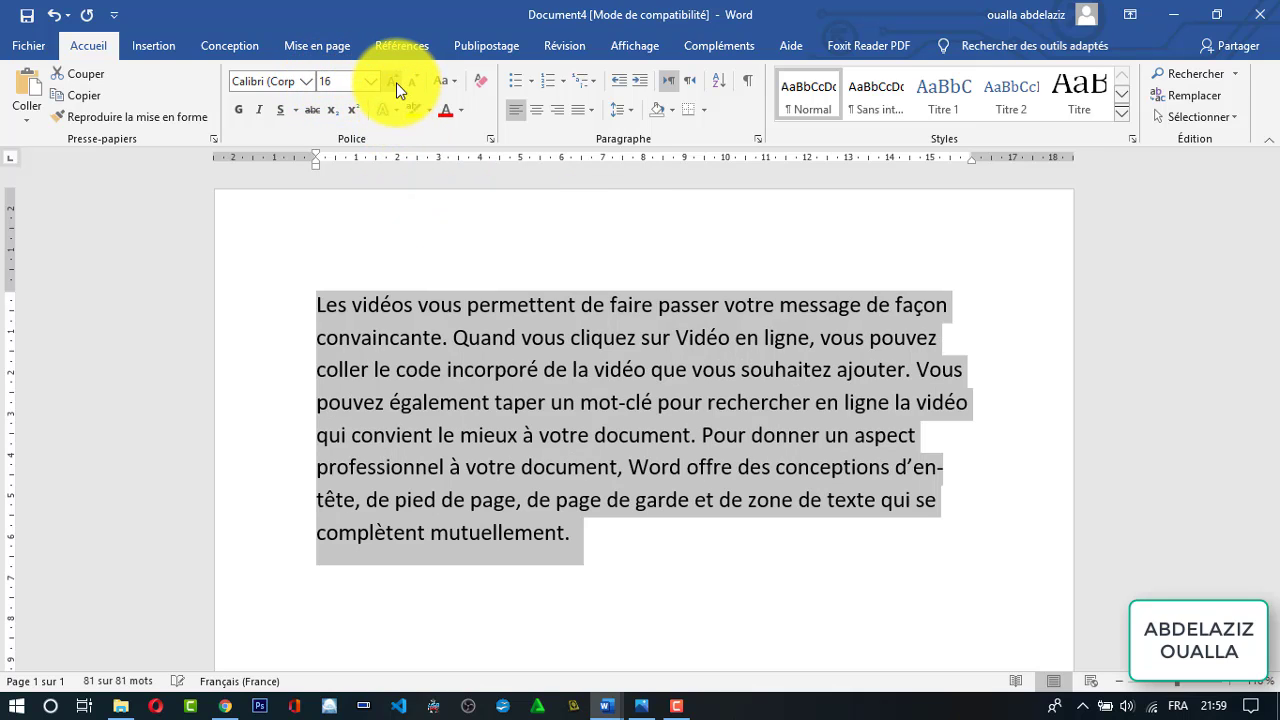
{"action": "left_click", "coordinate": [413, 83]}
{"action": "left_click", "coordinate": [413, 83]}
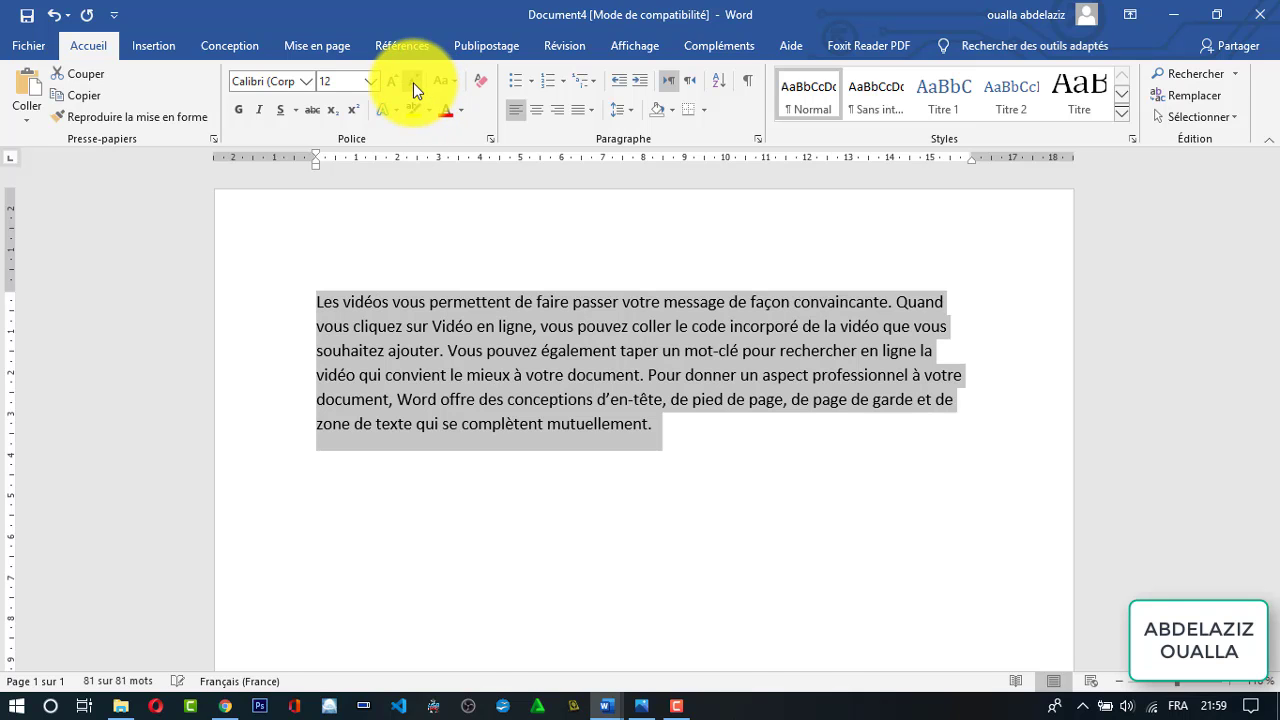
{"action": "left_click", "coordinate": [396, 80]}
{"action": "left_click", "coordinate": [396, 80]}
{"action": "left_click", "coordinate": [395, 80]}
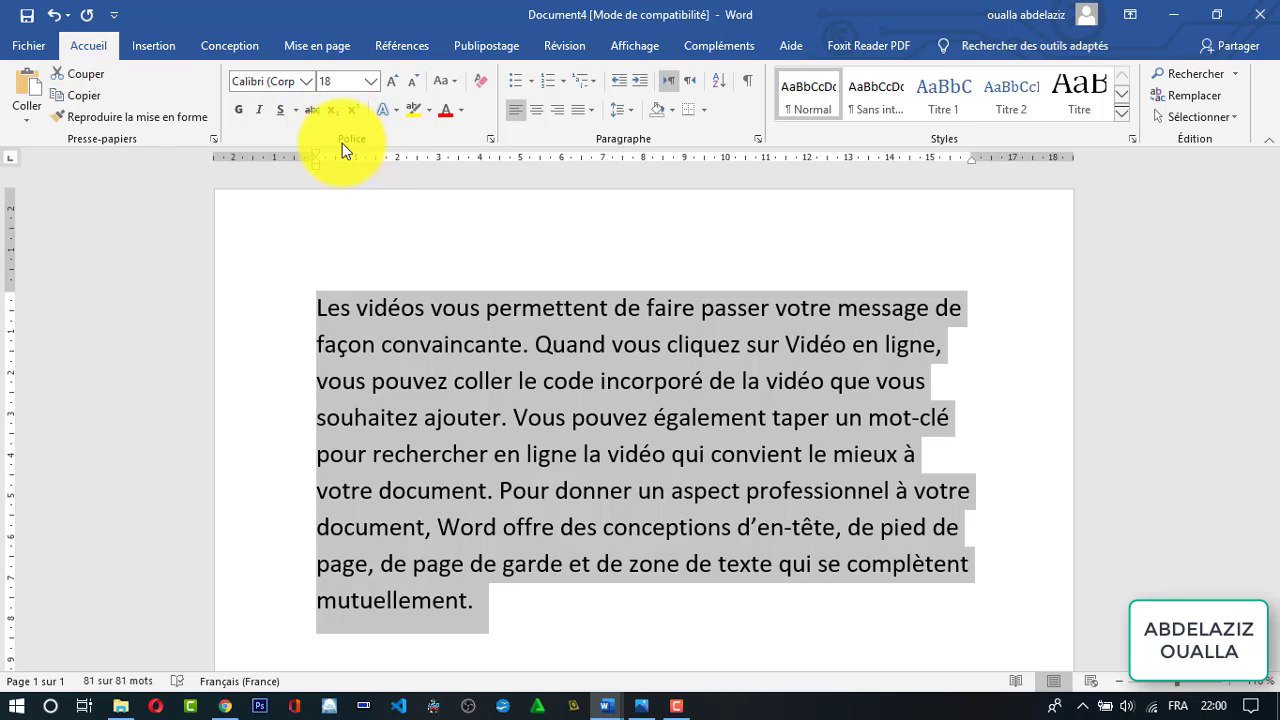
Step: Change the selected paragraph's font to Times New Roman
{"action": "left_click", "coordinate": [302, 84]}
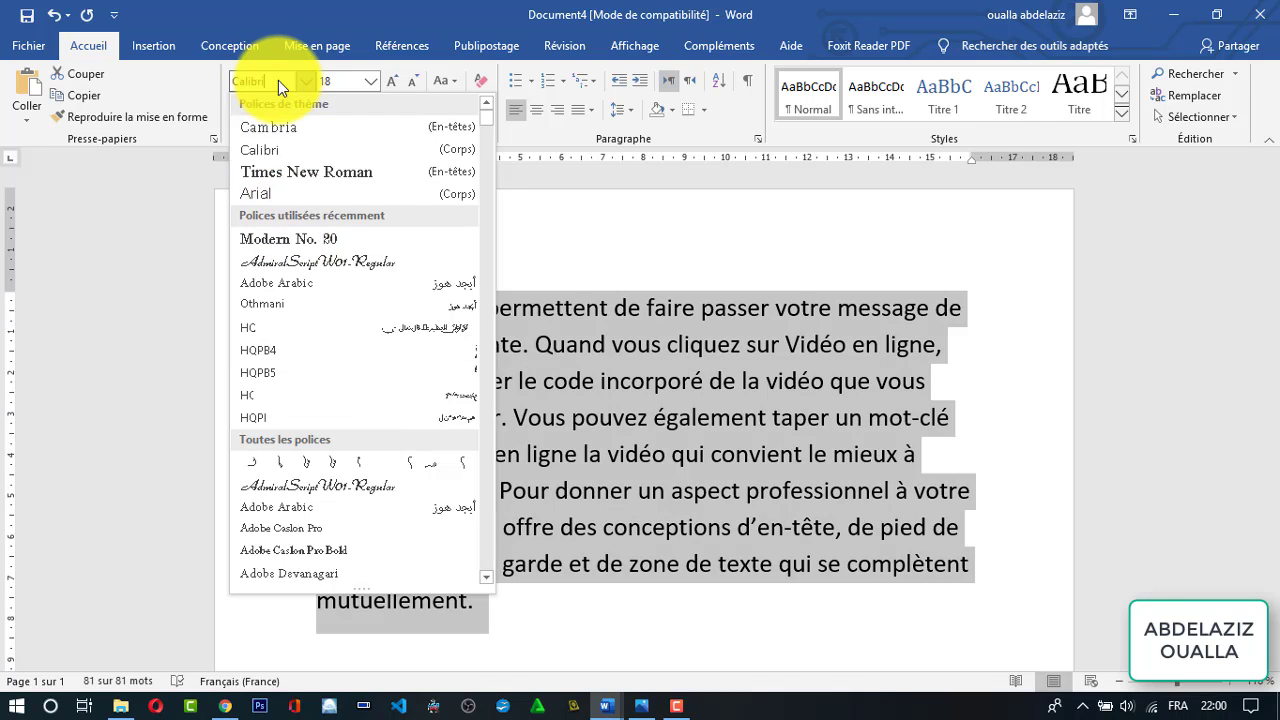
{"action": "key", "text": "BackSpace"}
{"action": "type", "text": "Times New Roman"}
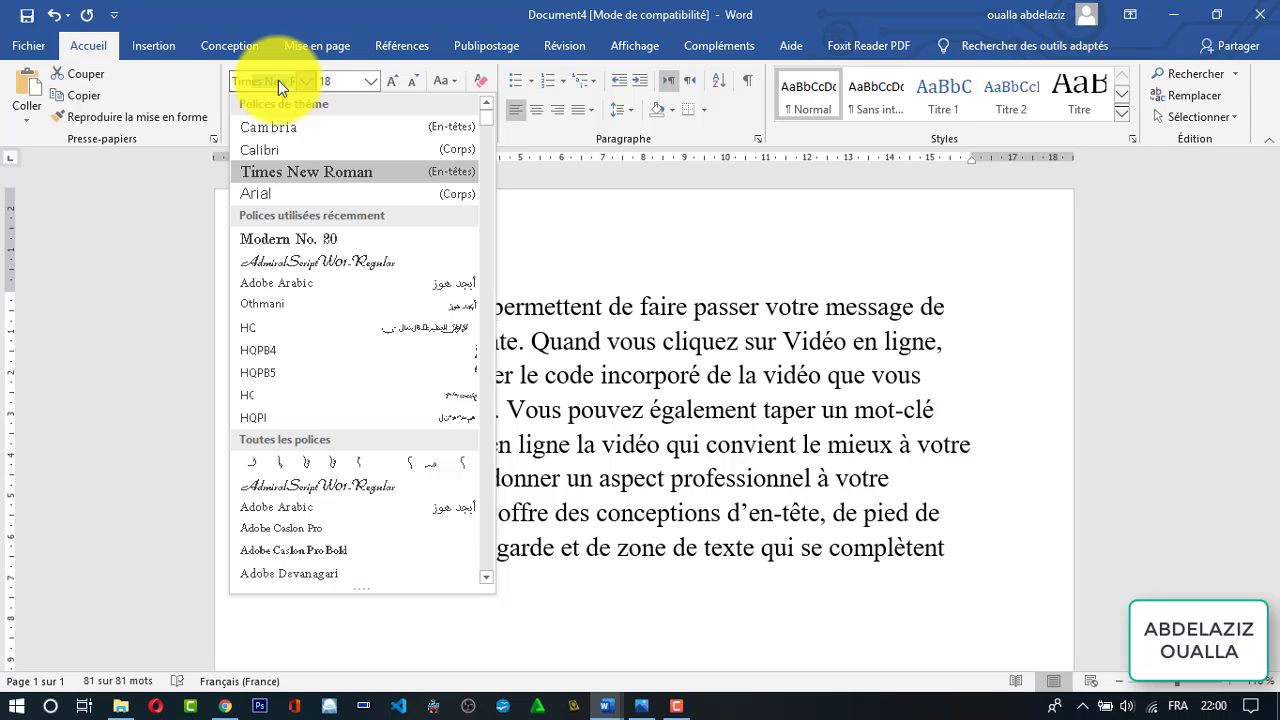
{"action": "key", "text": "Return"}
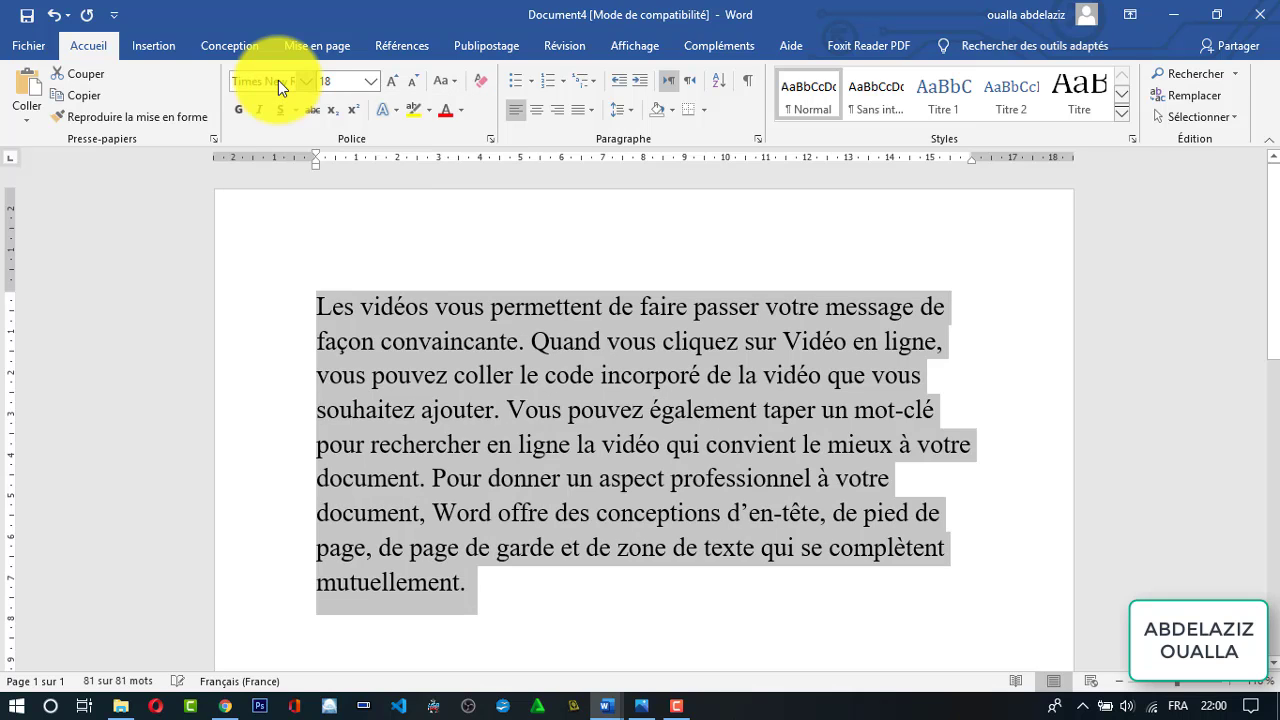